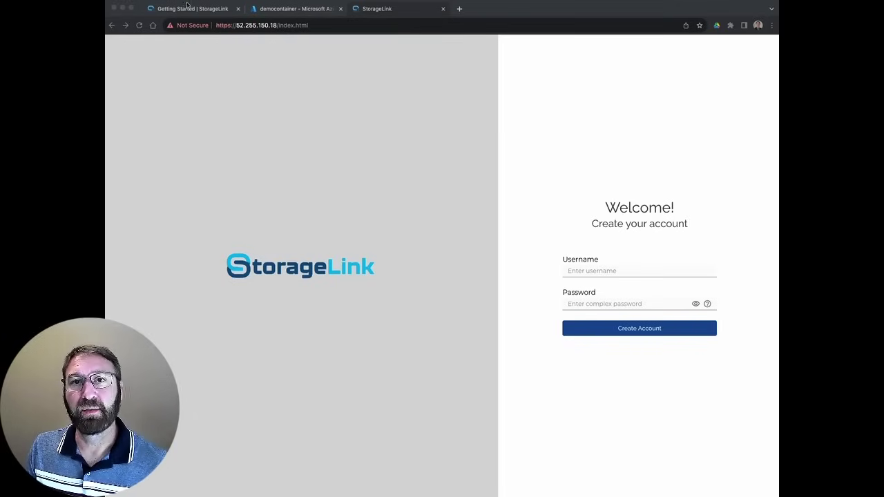
Bring up the StorageLink Installation page from the Getting Started documentation
left_click(188, 9)
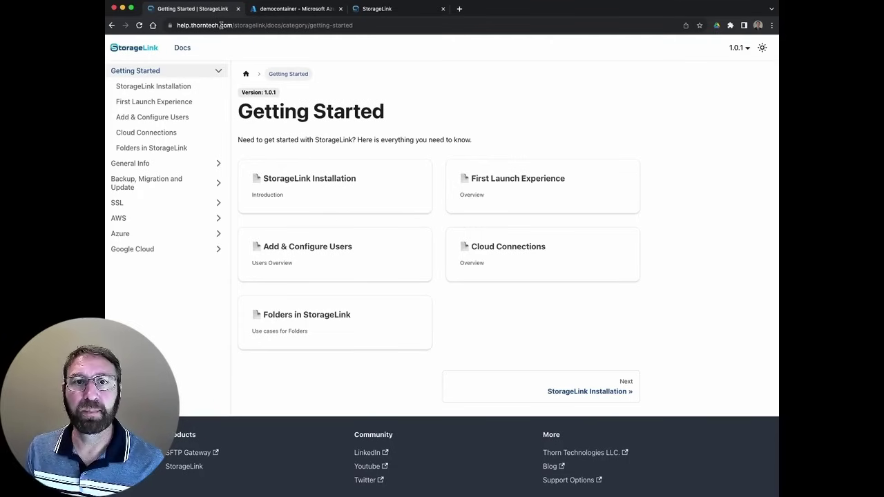
left_click(162, 87)
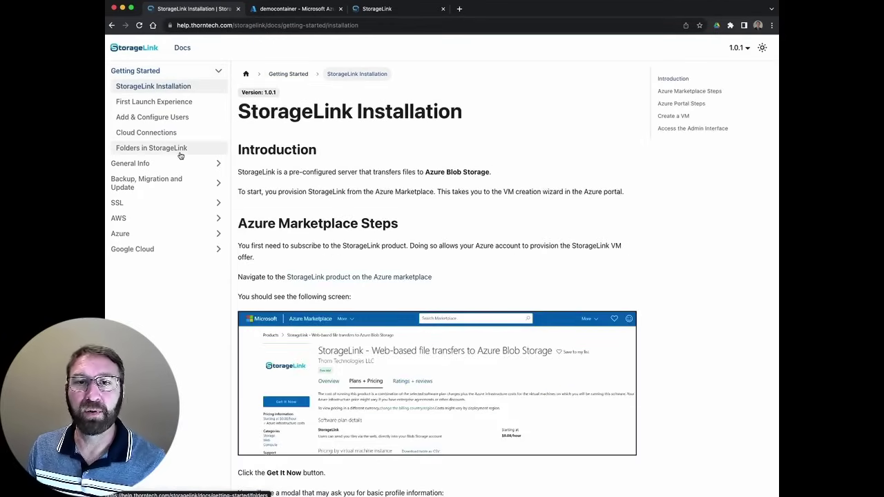
Create the administrator account with username admin and a password
left_click(404, 9)
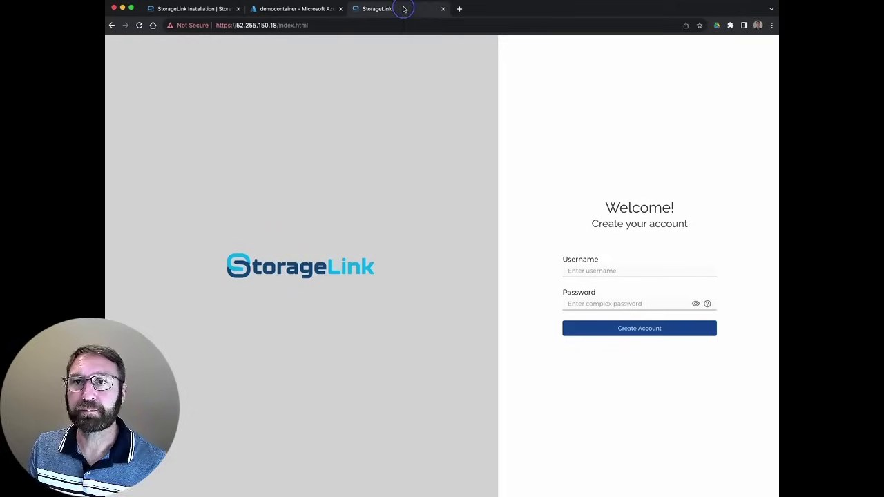
left_click(606, 267)
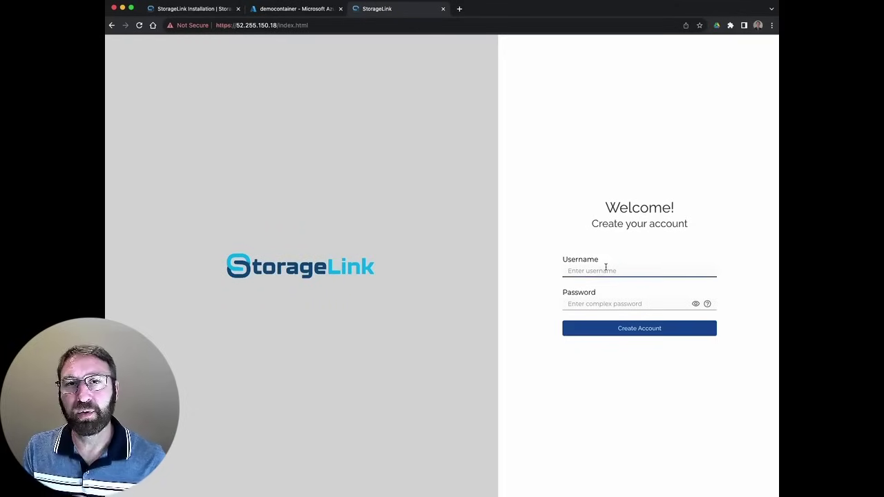
type("admin")
key("Tab")
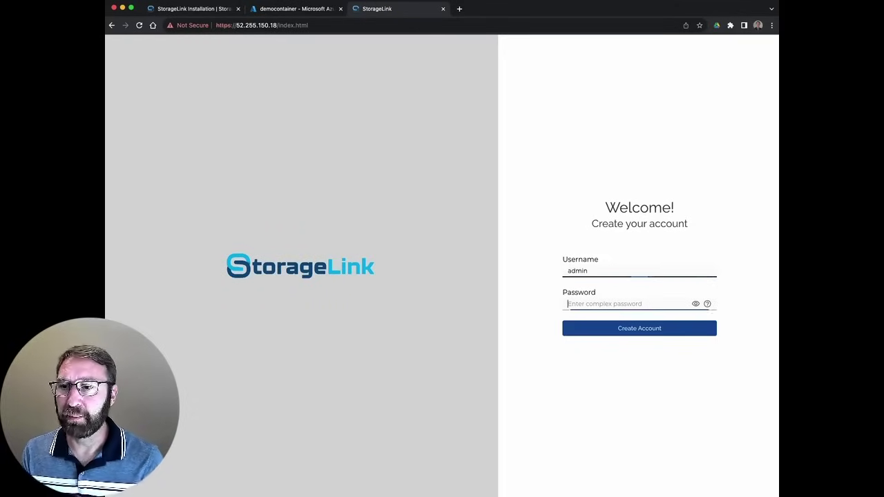
type("***")
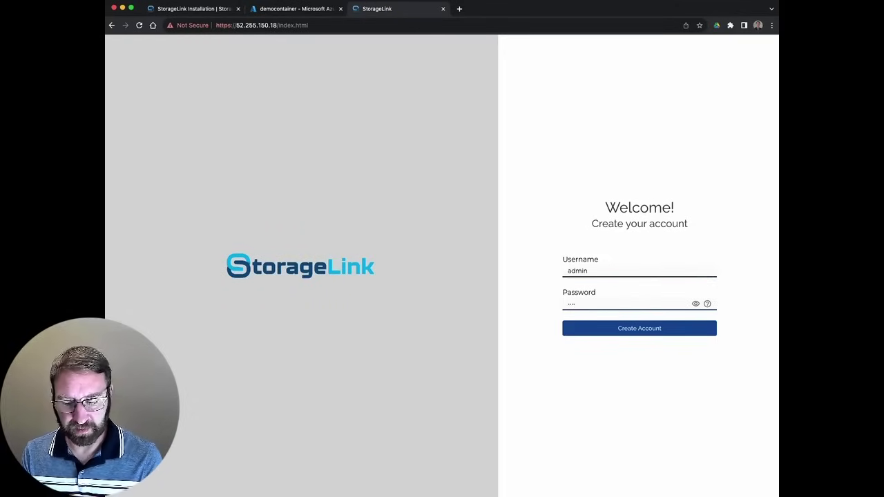
type("*****")
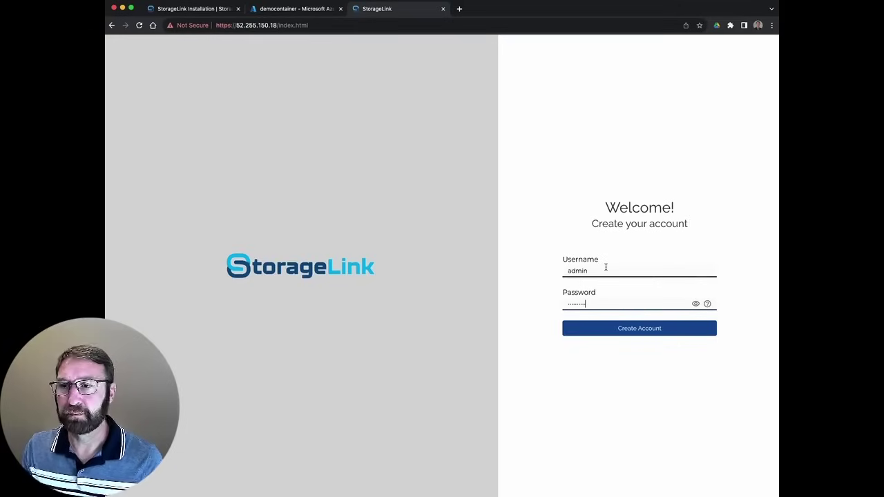
left_click(647, 333)
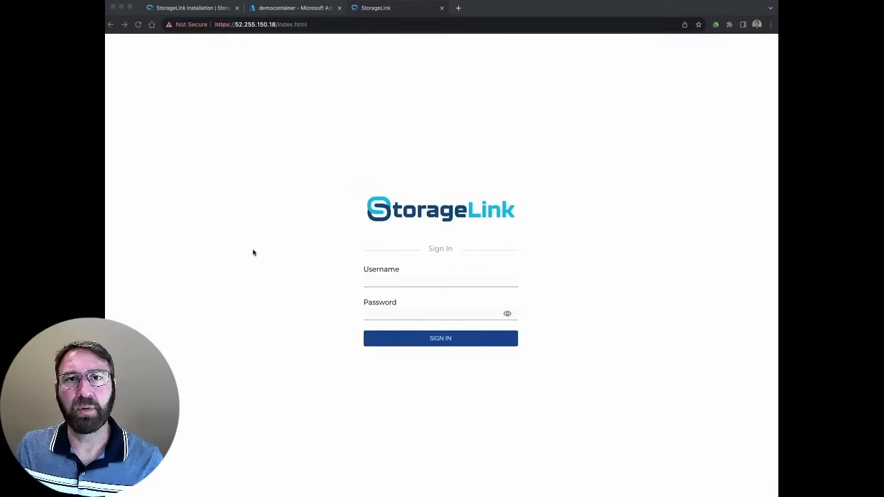
Sign in to StorageLink as admin with the new password
left_click(415, 279)
type("admin")
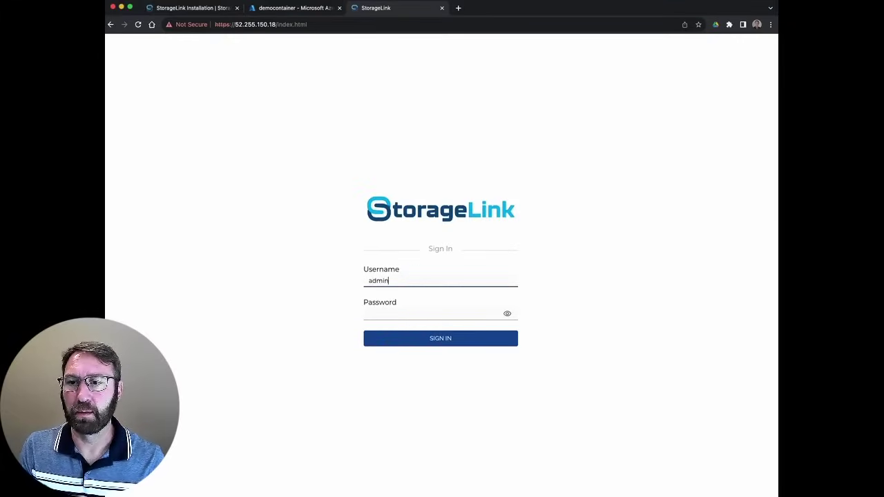
key("Tab")
type("•••••••")
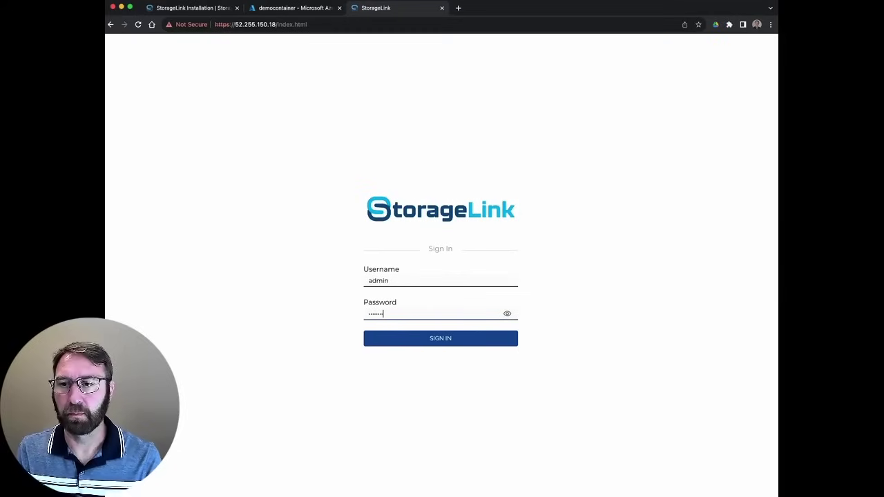
type("••")
key("Return")
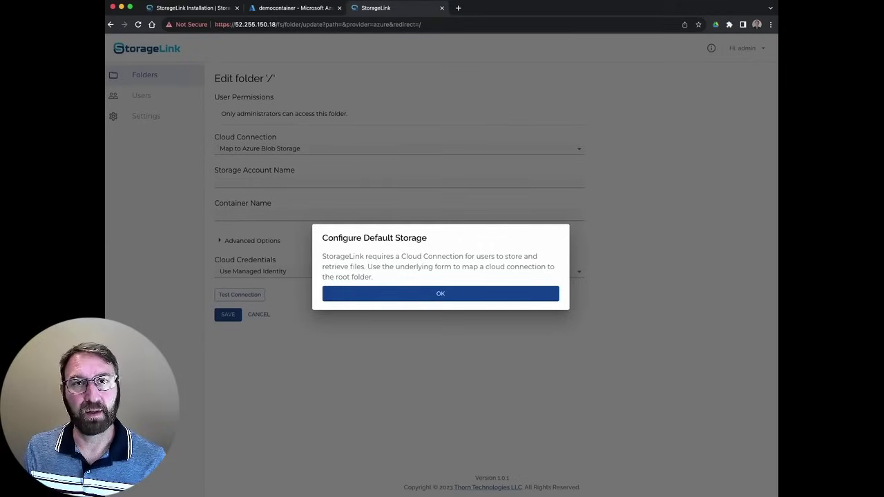
Dismiss the storage notice and enter storage account storagelinkdemo and container democontainer
left_click(438, 290)
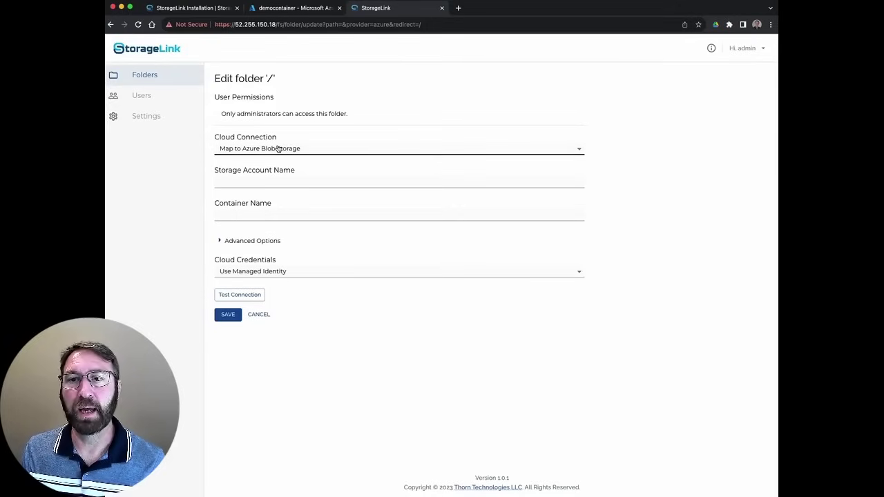
left_click(260, 176)
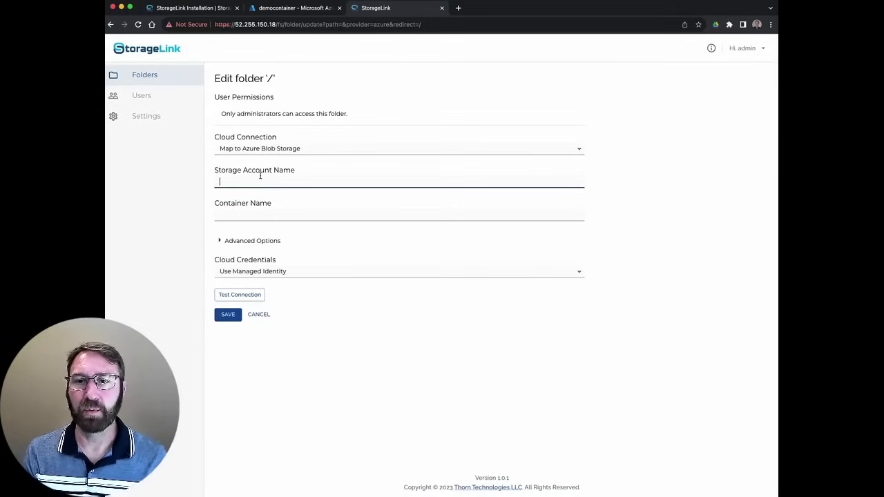
type("s")
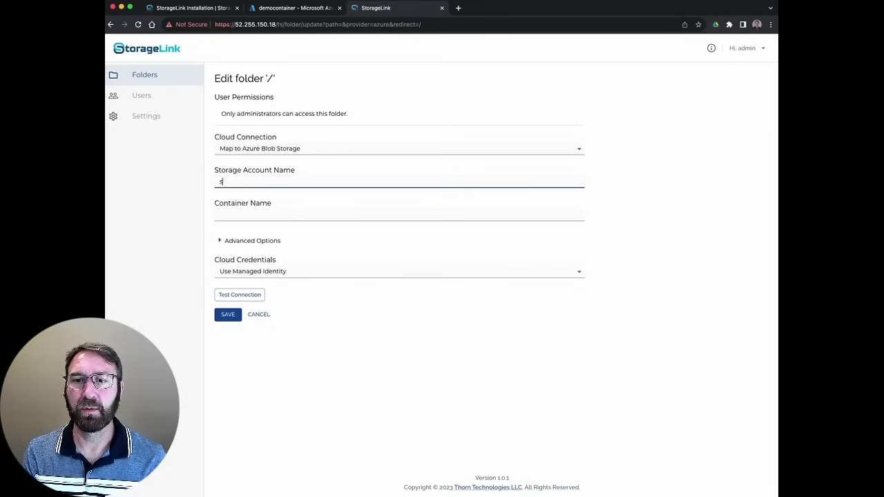
type("toragelinkdemo")
left_click(400, 215)
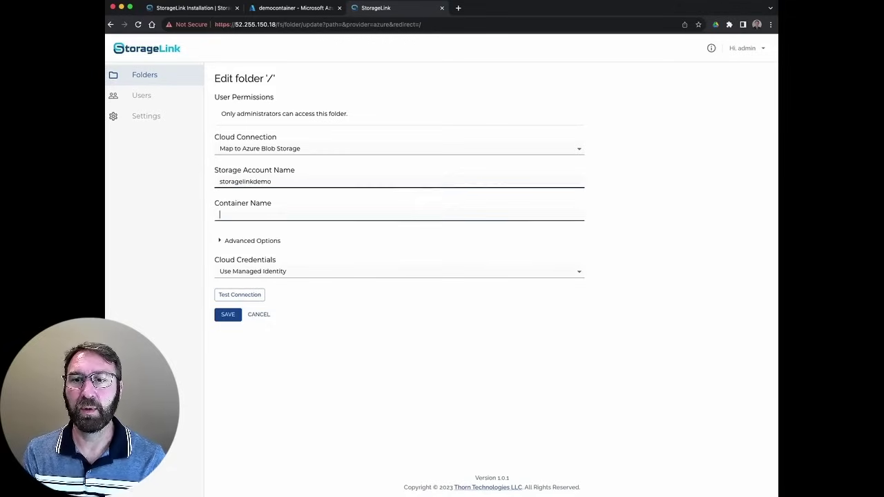
type("democon")
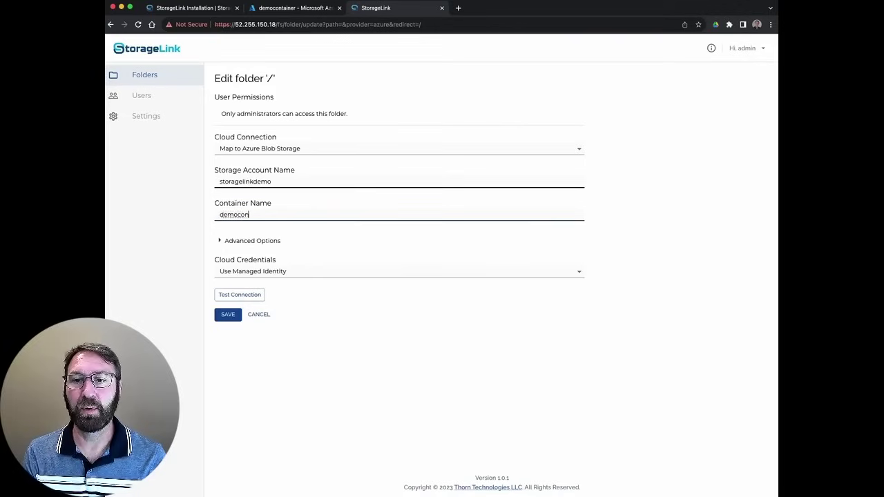
type("tainer")
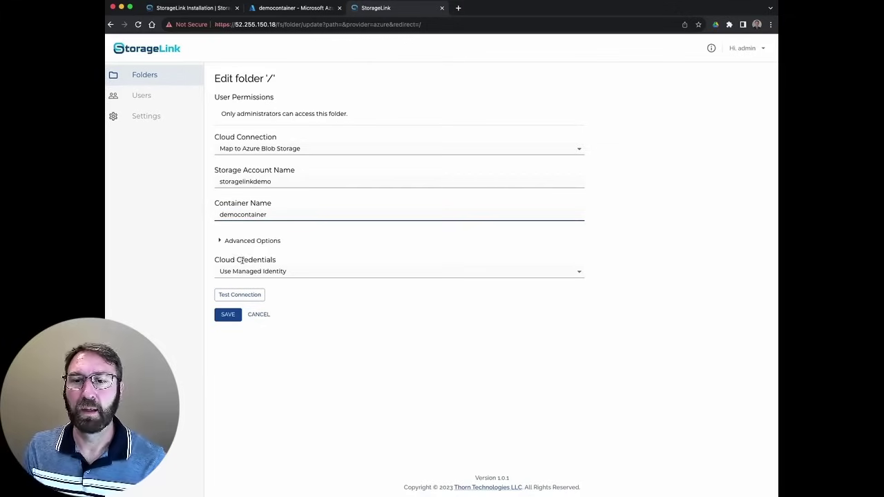
Add new credentials from the pasted Azure connection string, test the connection, and save
left_click(266, 272)
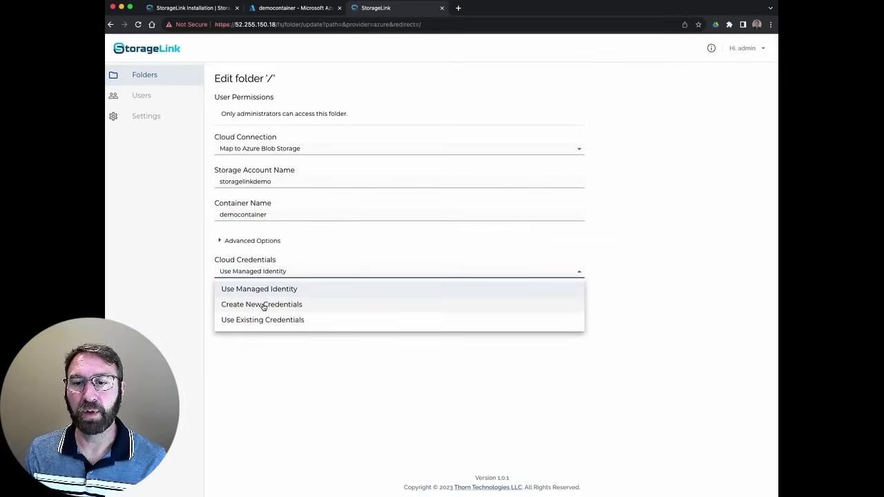
left_click(264, 305)
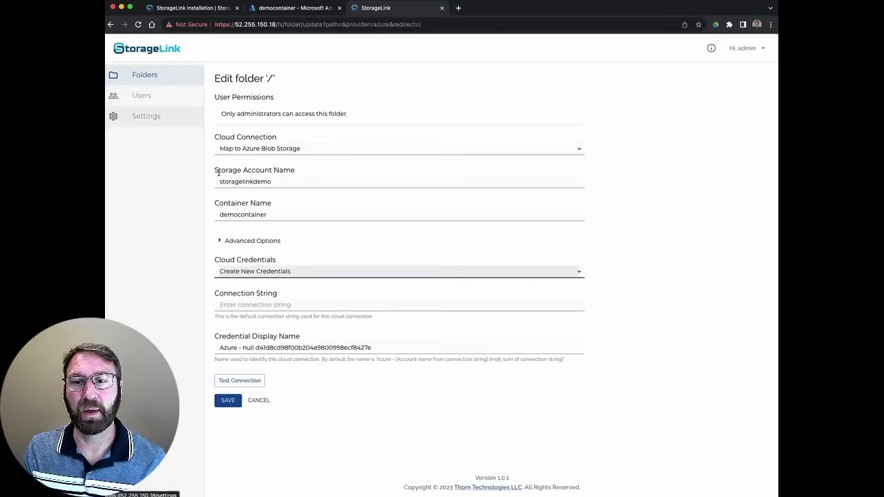
left_click(238, 306)
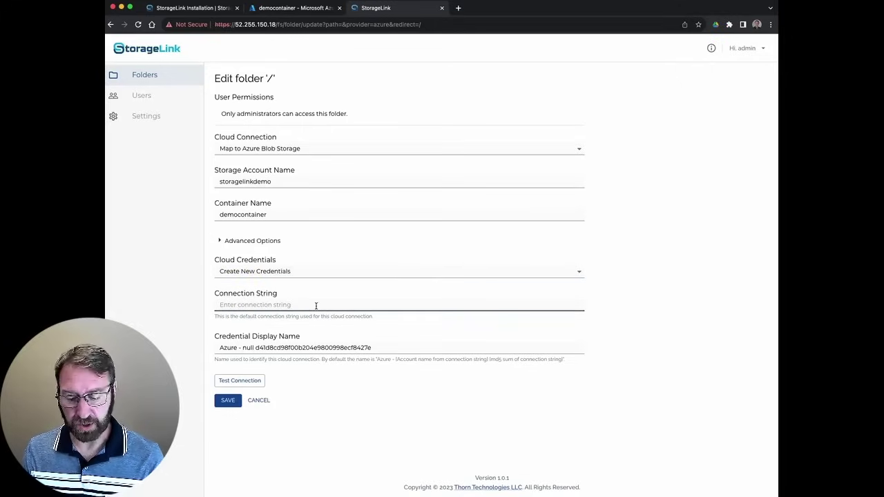
key("super+v")
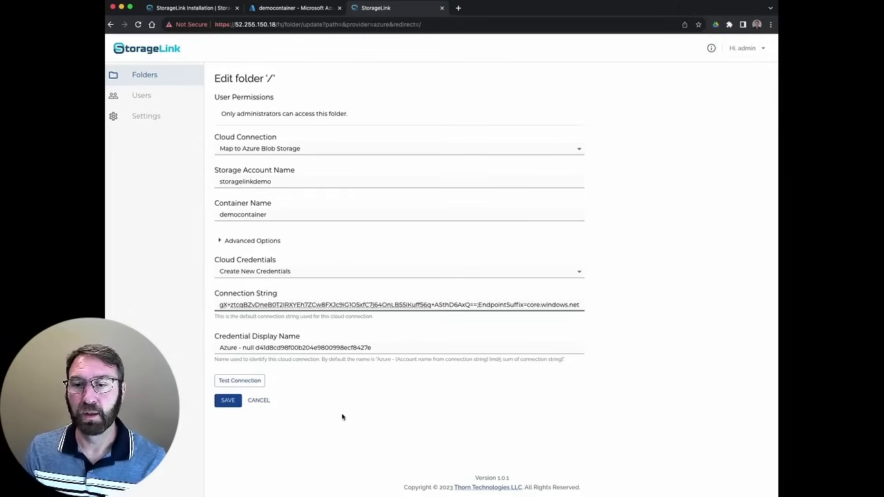
left_click(246, 384)
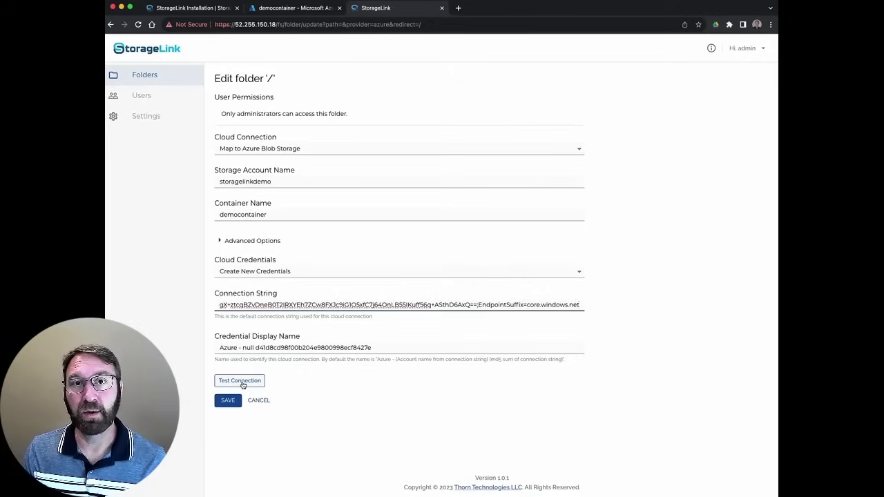
left_click(243, 384)
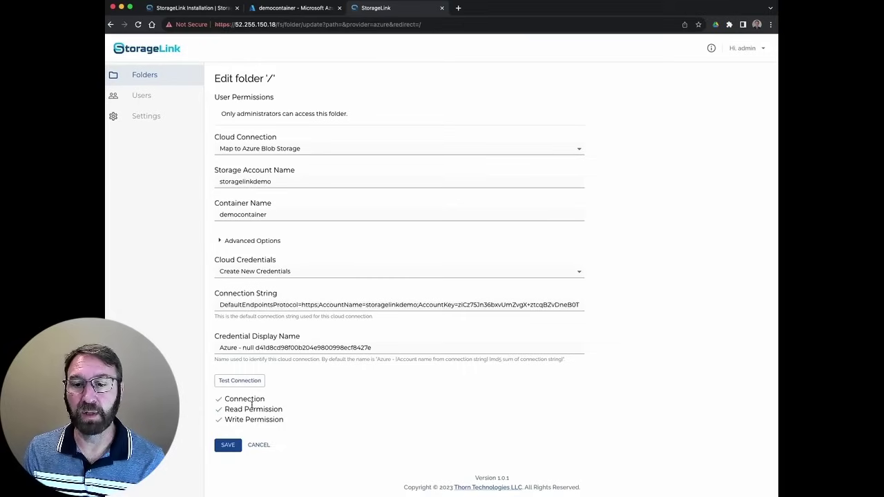
left_click(228, 449)
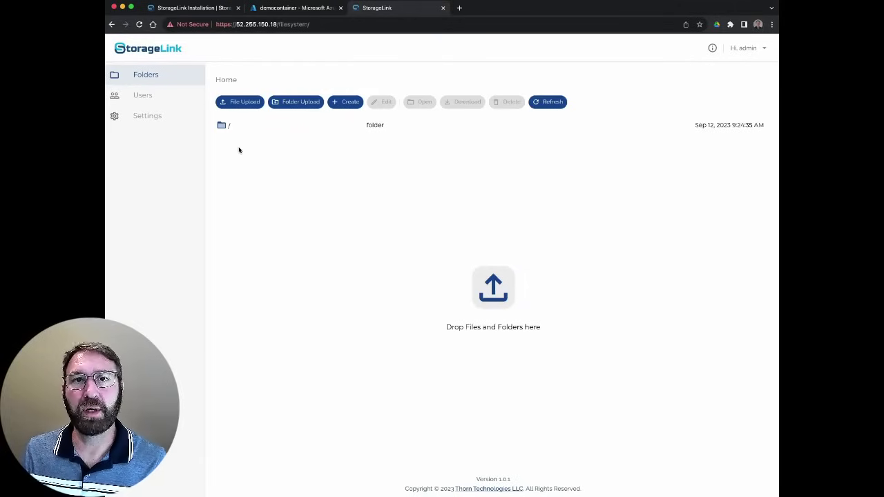
Add Web User 'bob' with a generated password and home folder /users/bob, then save
left_click(141, 96)
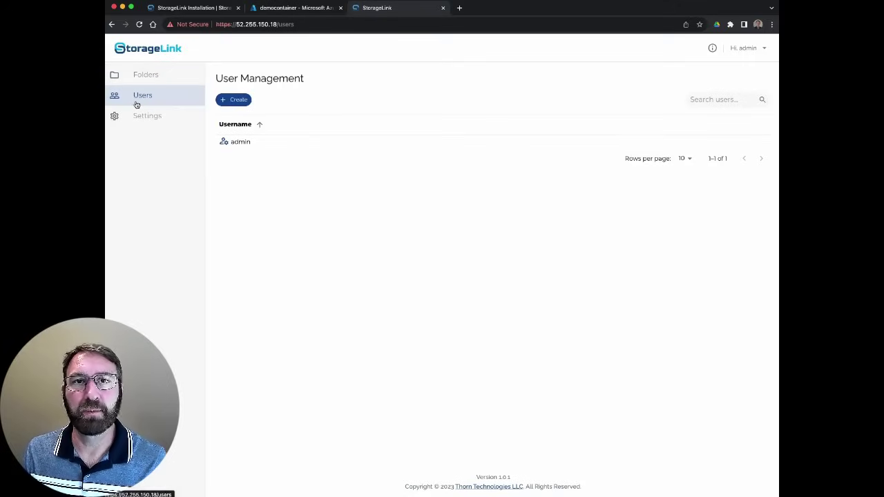
left_click(241, 100)
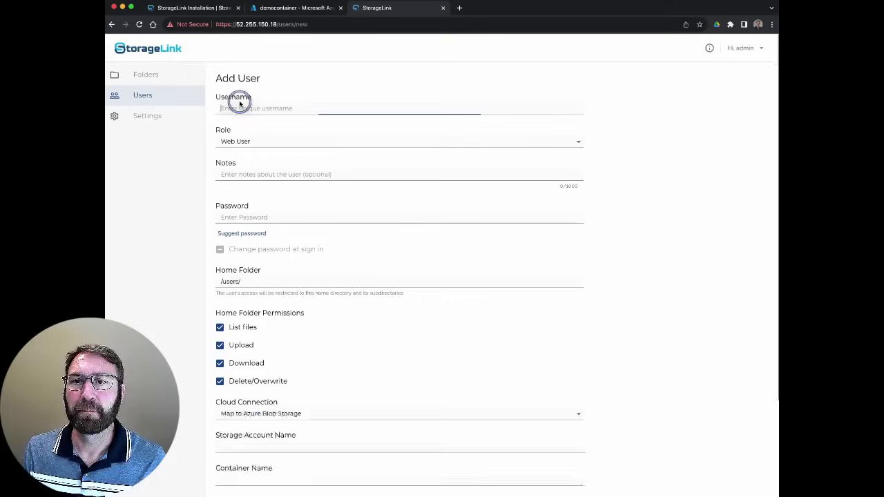
type("bob")
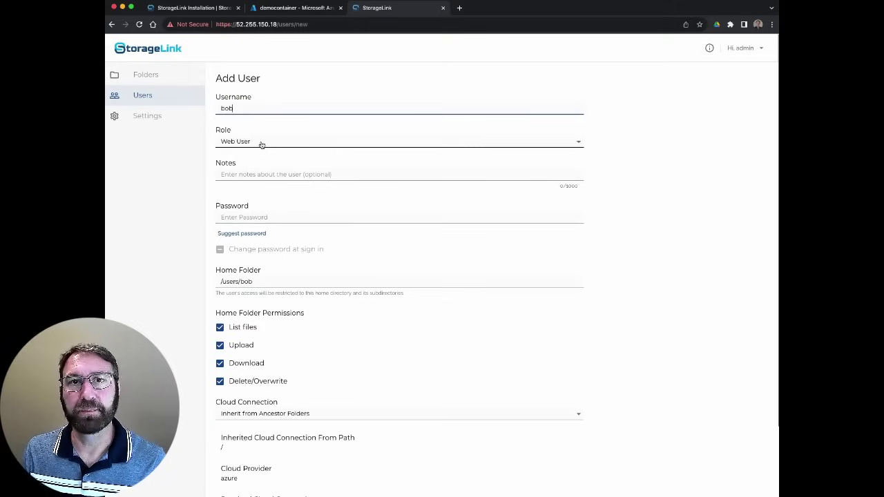
left_click(262, 145)
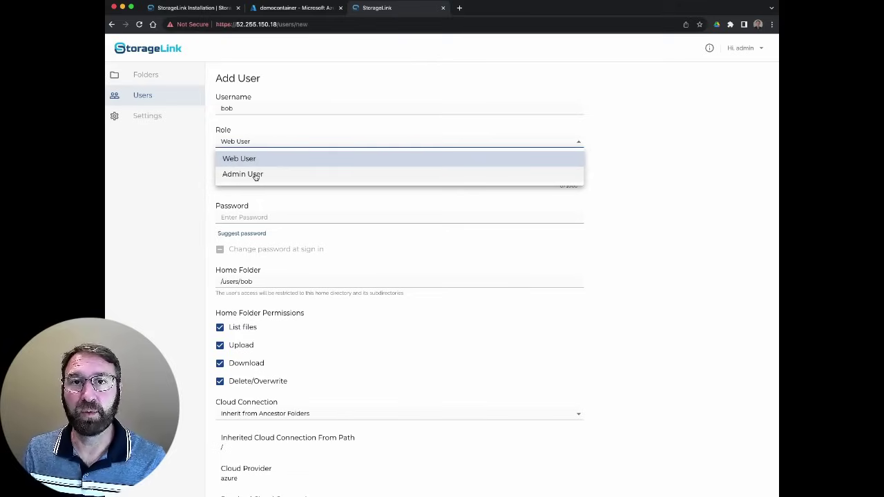
left_click(248, 139)
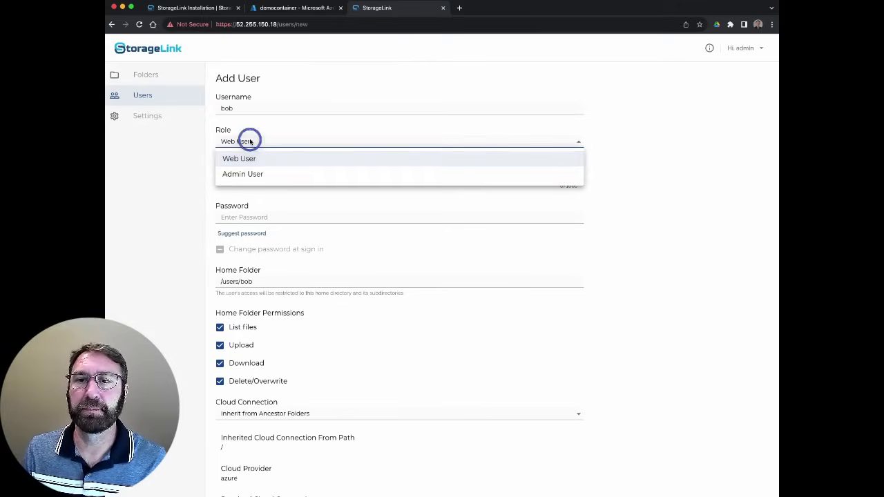
left_click(243, 234)
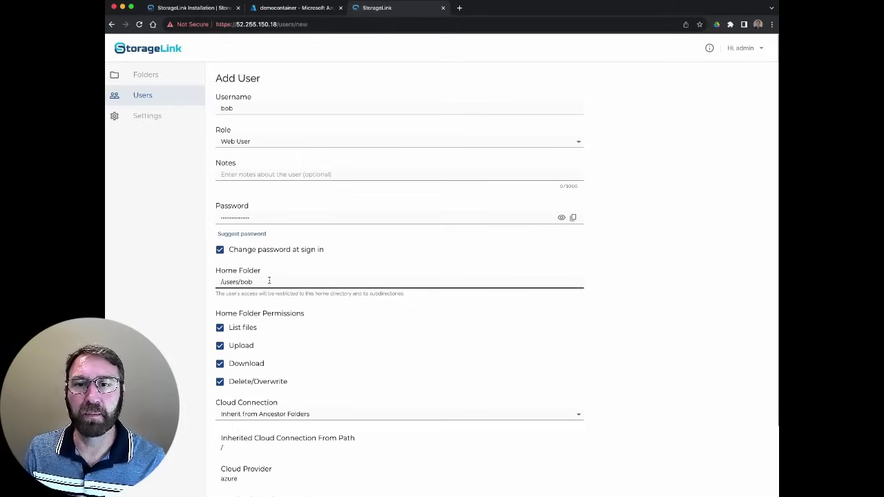
scroll(318, 336, "down", 1)
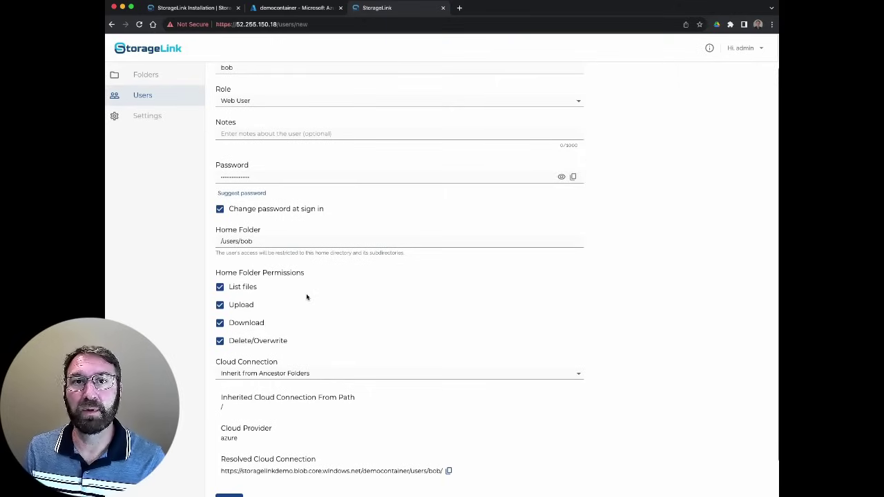
scroll(365, 309, "down", 2)
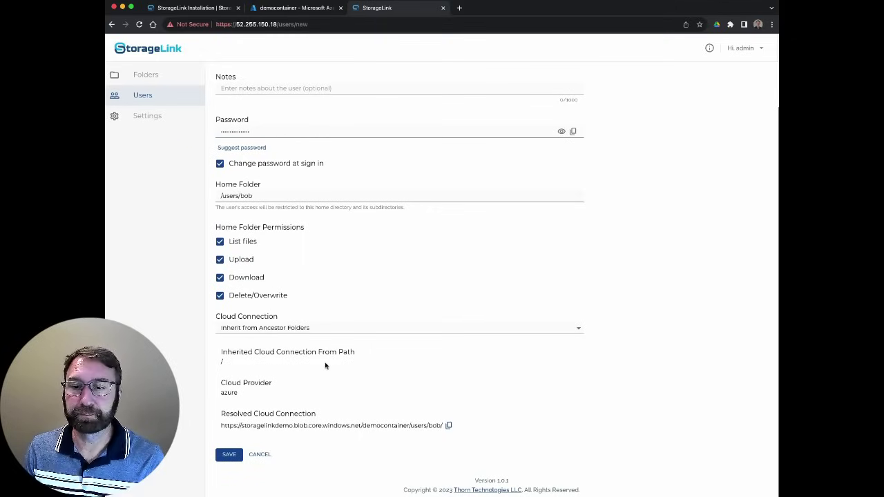
left_click(225, 456)
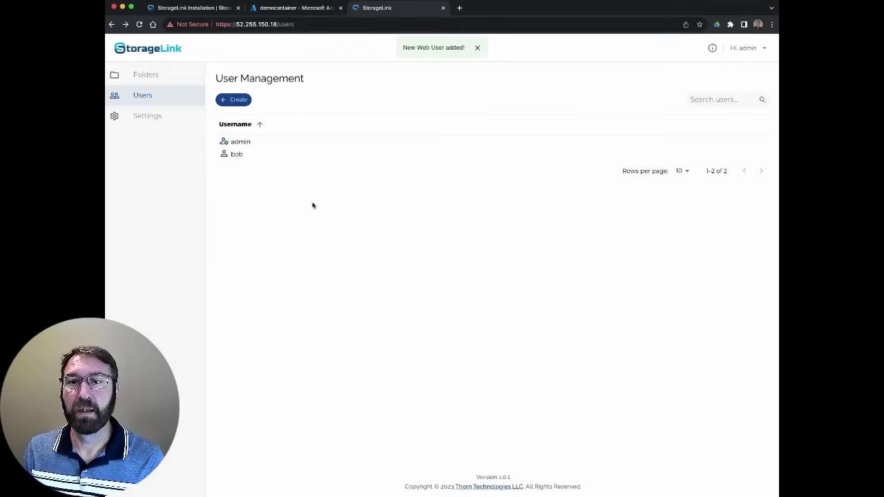
Browse the Folders listing into users, then bob, to view the new home folder
left_click(235, 153)
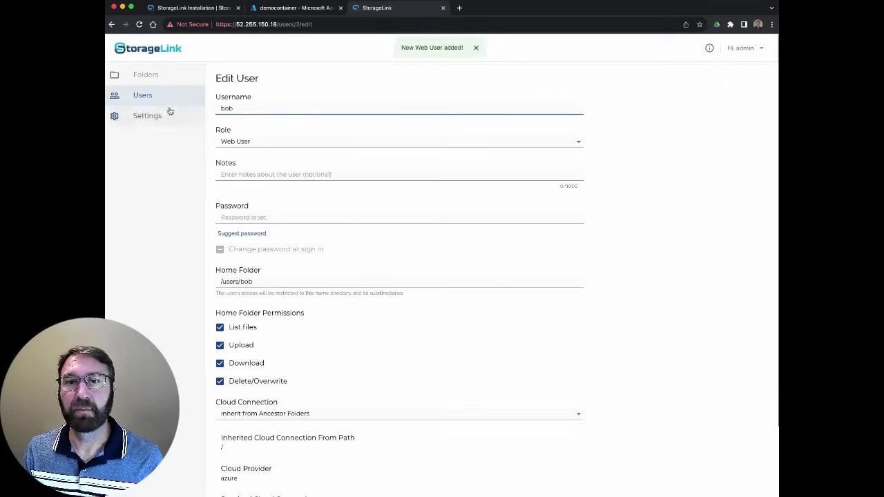
left_click(145, 73)
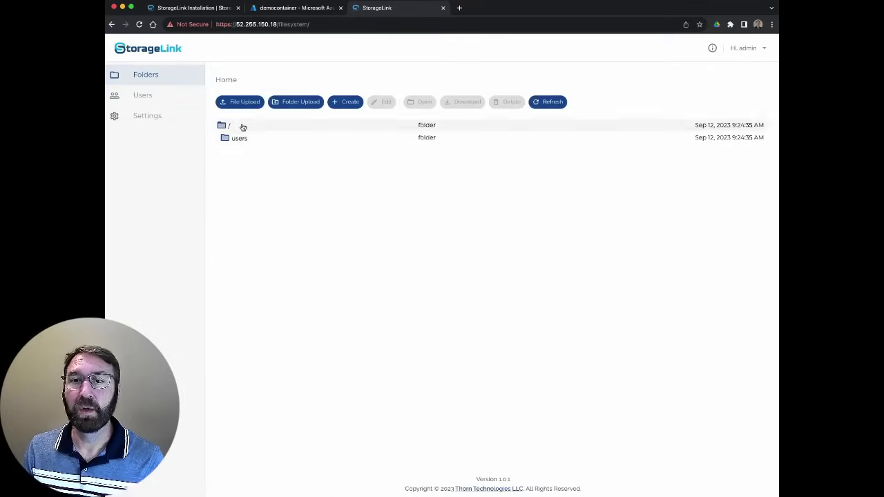
double_click(243, 140)
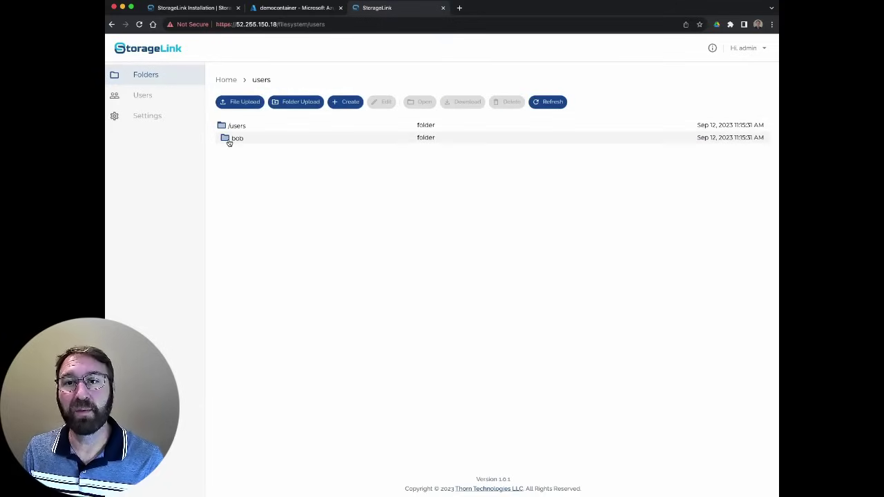
double_click(229, 140)
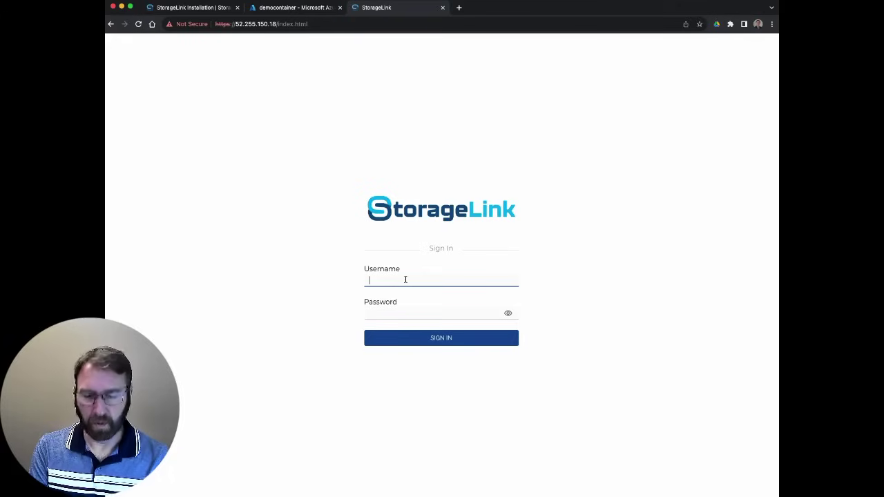
Sign in as web user bob and set a new password
type("bob")
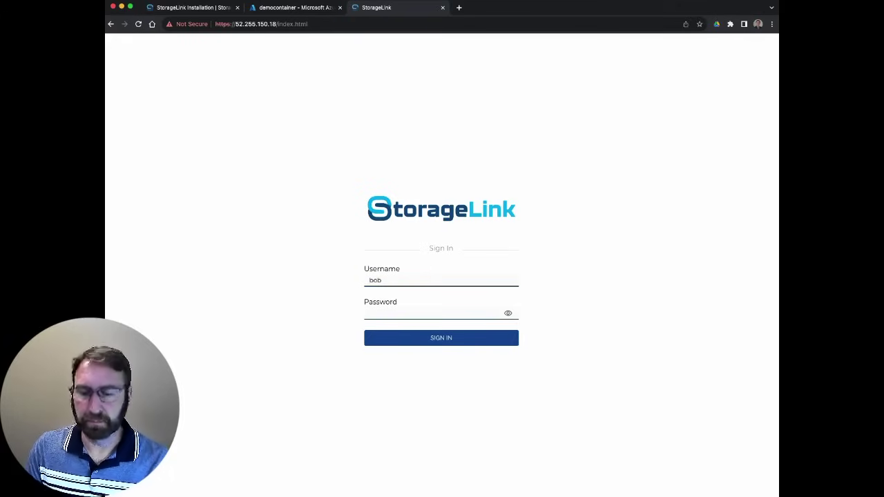
key("super+v")
left_click(449, 341)
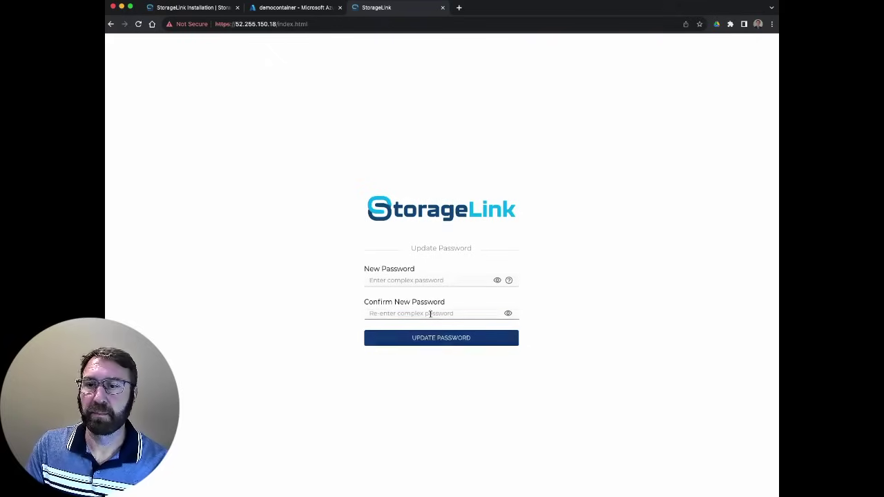
left_click(438, 281)
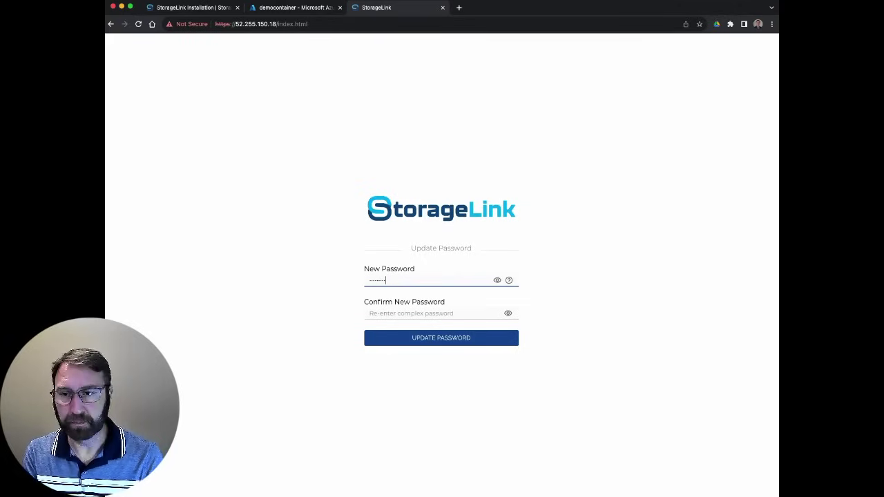
left_click(419, 312)
type("P")
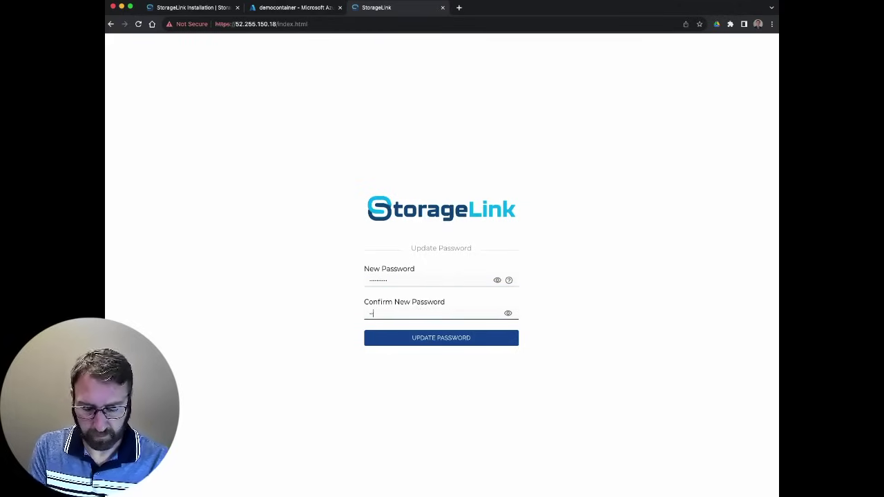
left_click(433, 344)
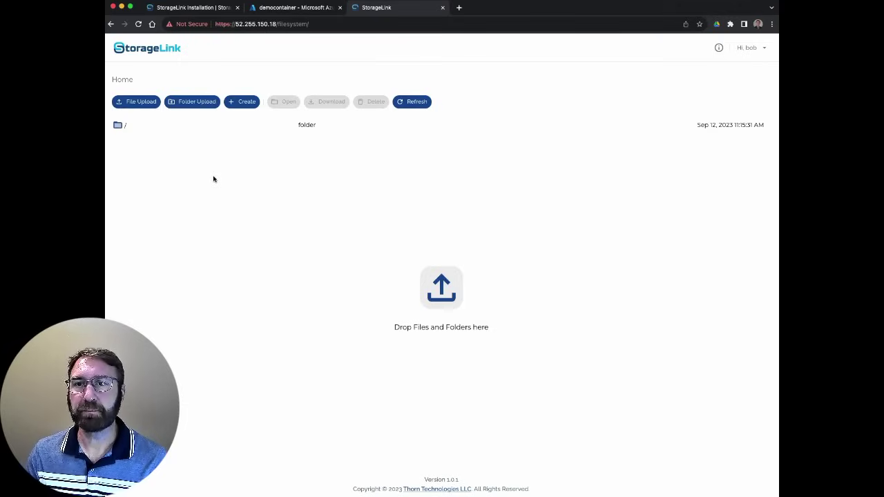
Create a folder named bob-images in the Home listing
left_click(244, 108)
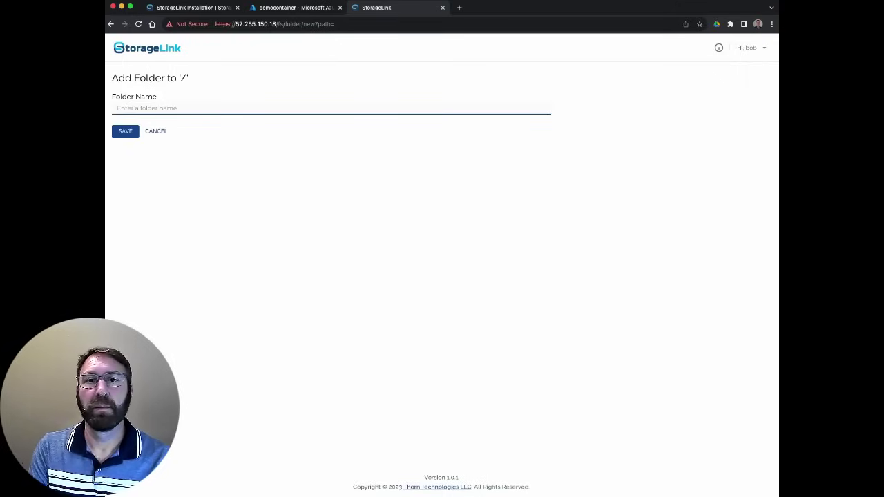
type("bob-images")
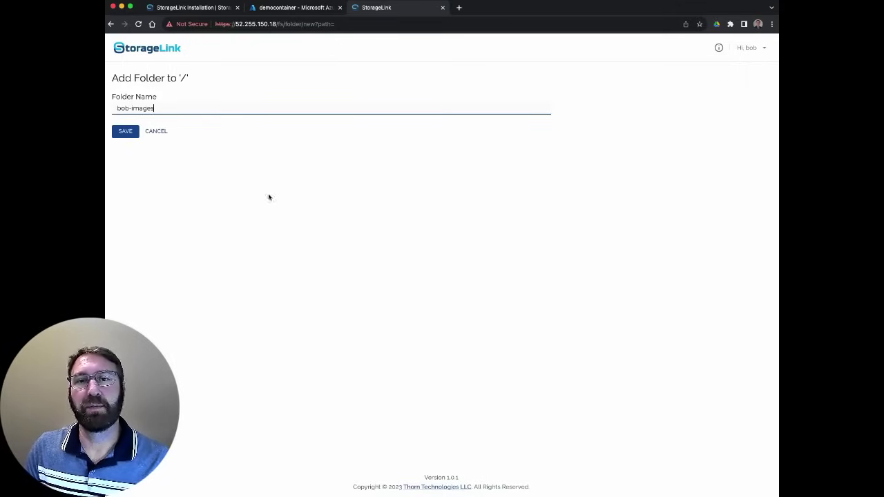
left_click(125, 131)
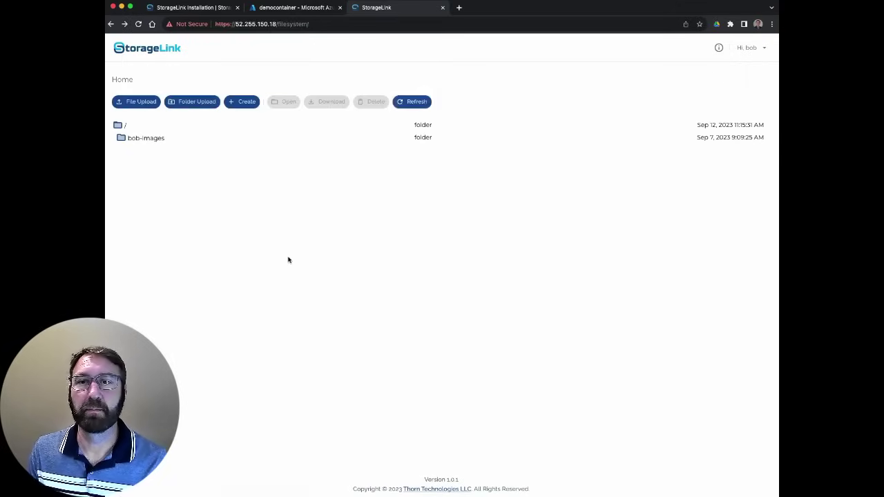
Upload Thorn Tech logo.png into bob-images, then switch to the Azure democontainer page
double_click(137, 139)
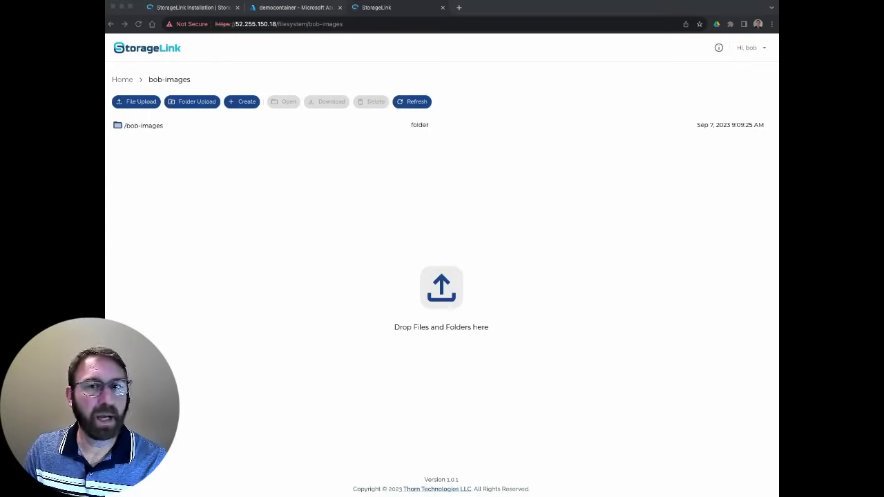
left_click_drag(105, 228, 326, 215)
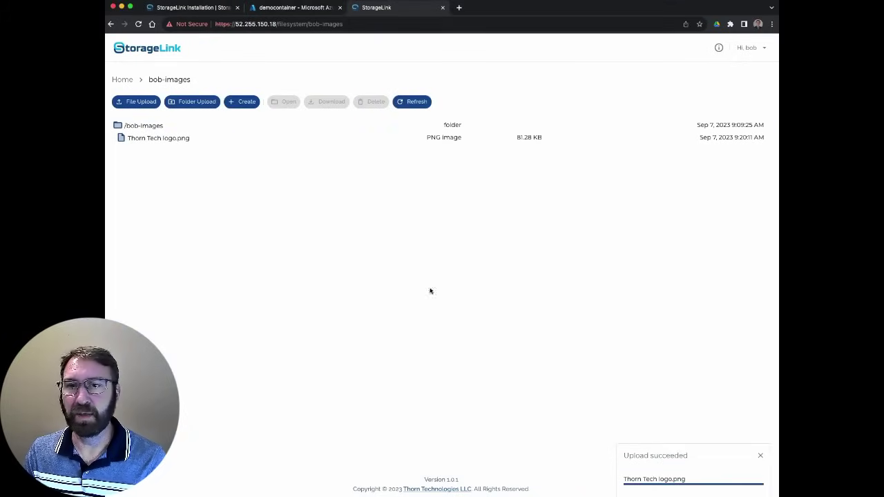
left_click(171, 139)
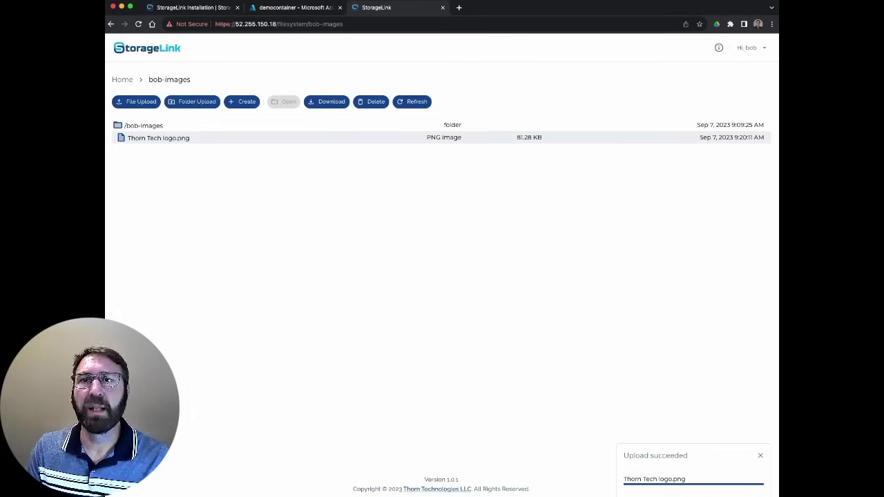
left_click(305, 8)
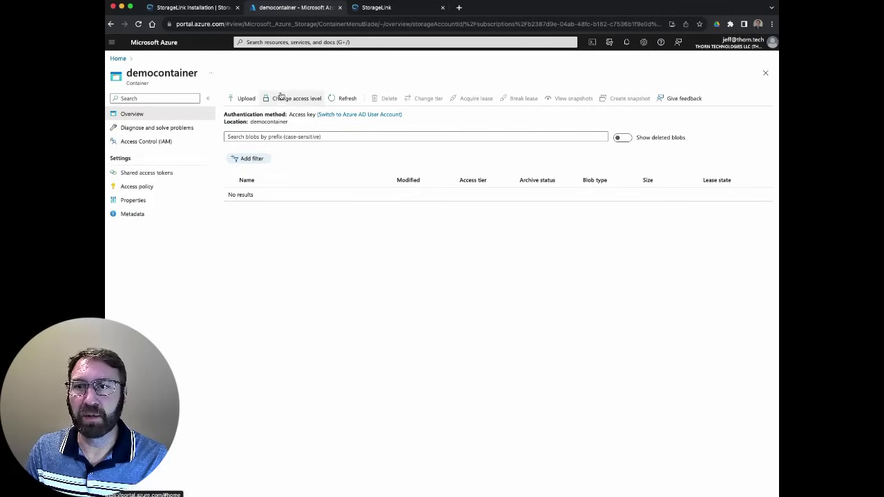
Refresh democontainer and check Thorn Tech logo.png's properties under users/bob/bob-images
left_click(346, 99)
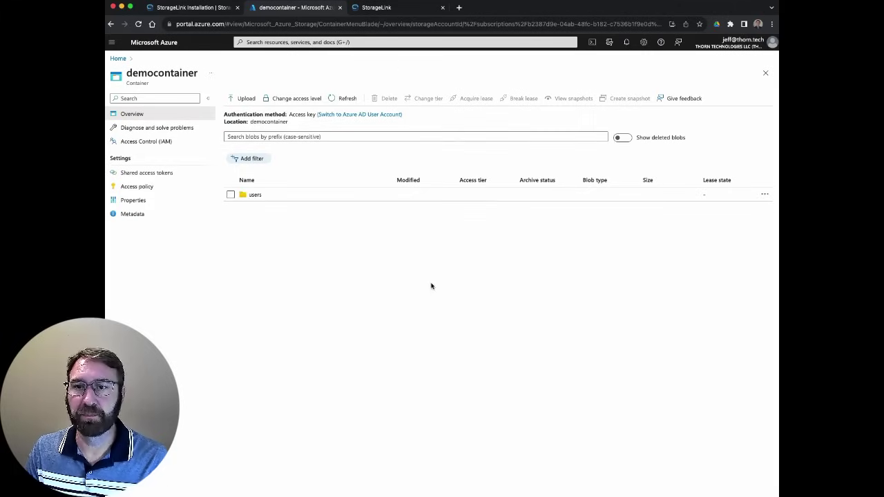
left_click(254, 196)
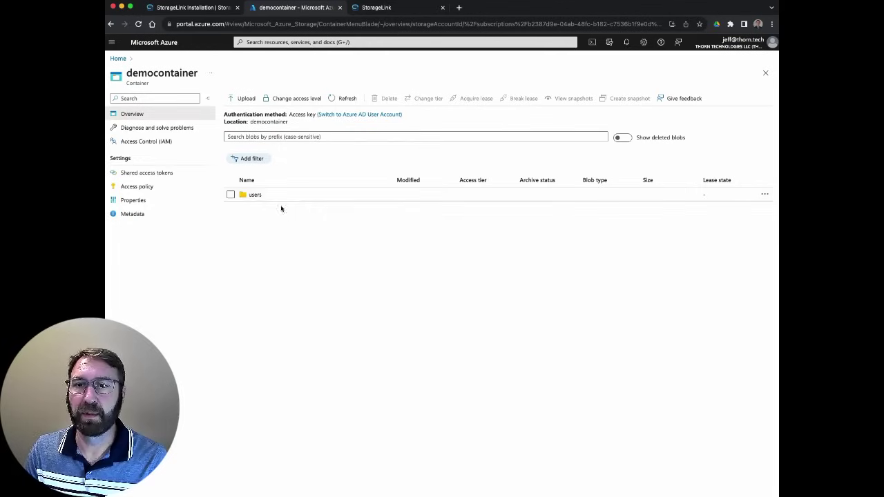
left_click(256, 200)
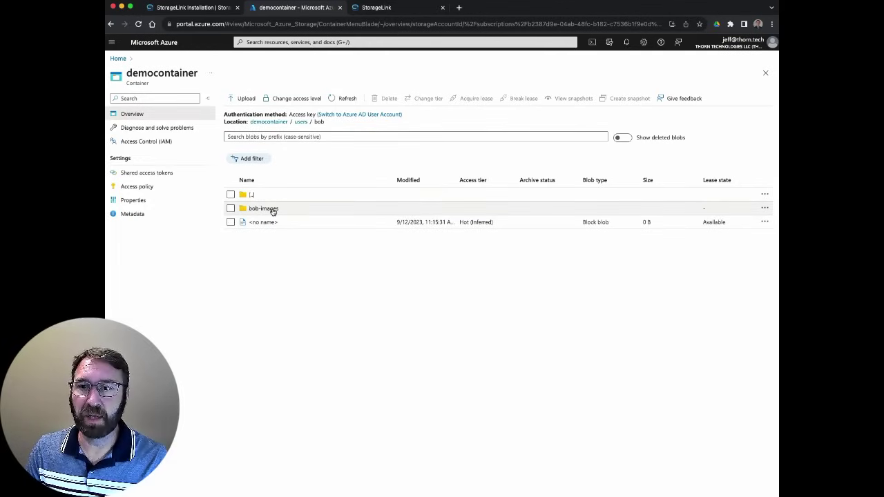
left_click(273, 209)
left_click(285, 225)
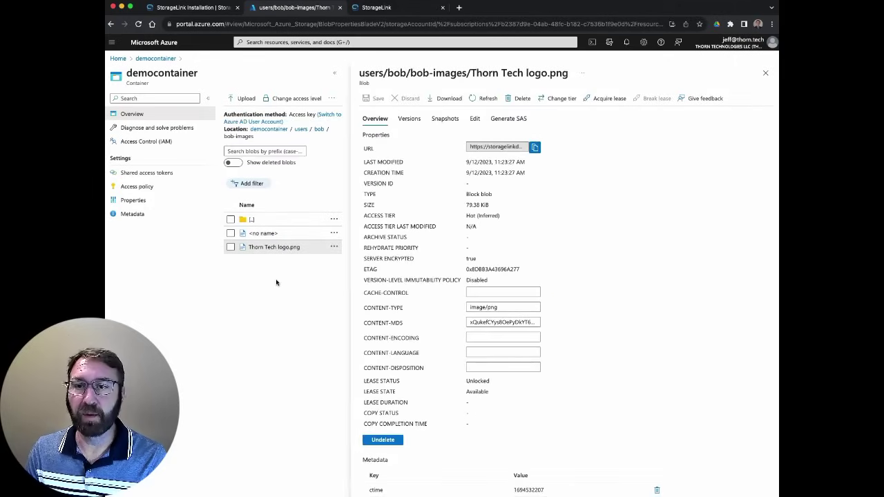
left_click(389, 8)
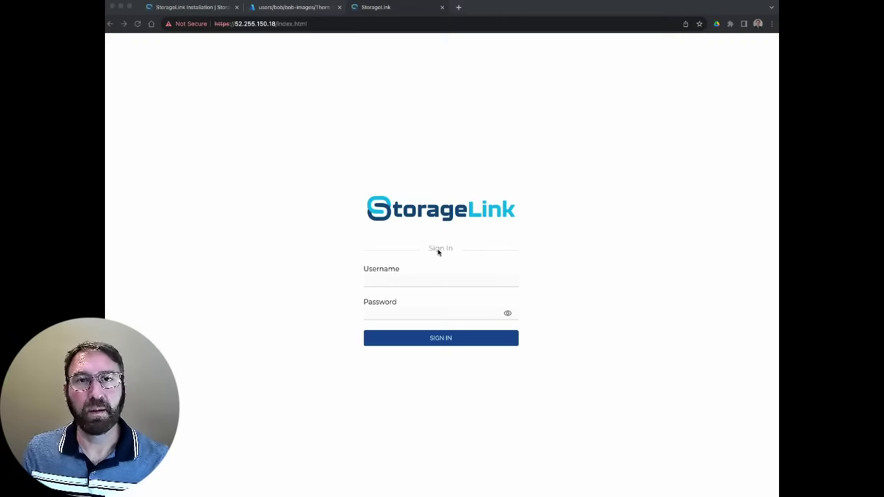
Sign back in as admin and open the Settings page
left_click(417, 279)
type("admin")
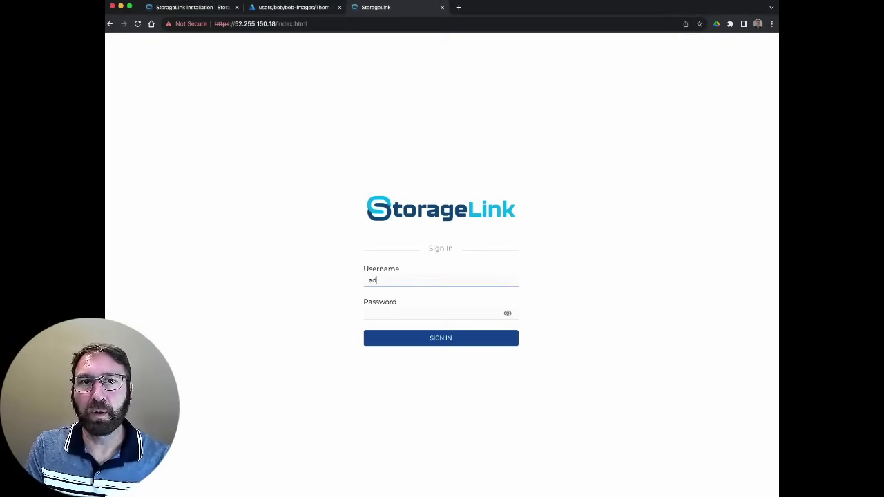
key("Tab")
type("****")
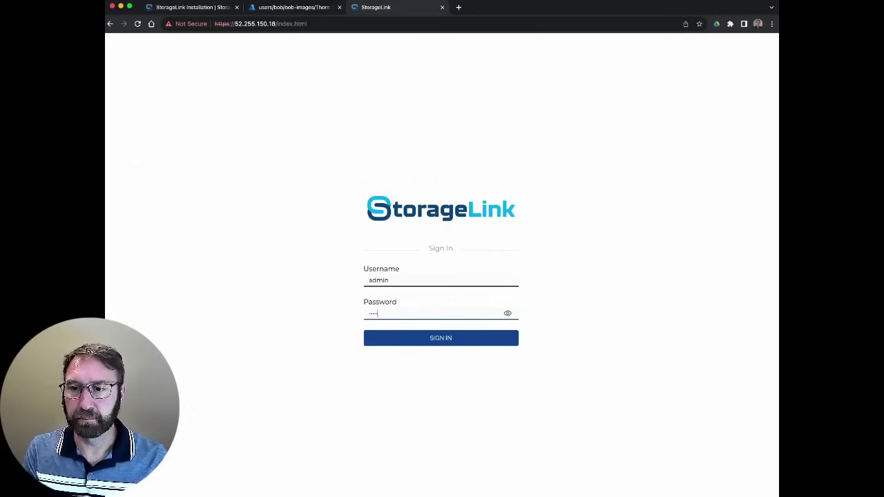
key("Return")
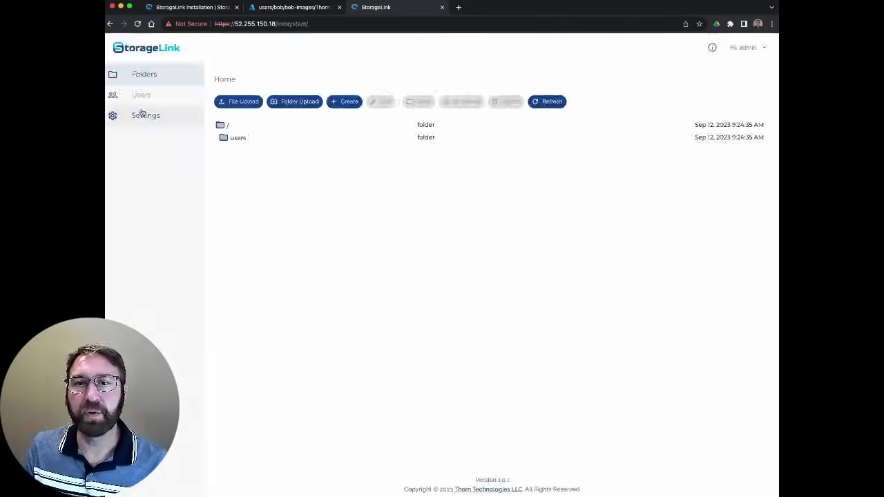
left_click(142, 116)
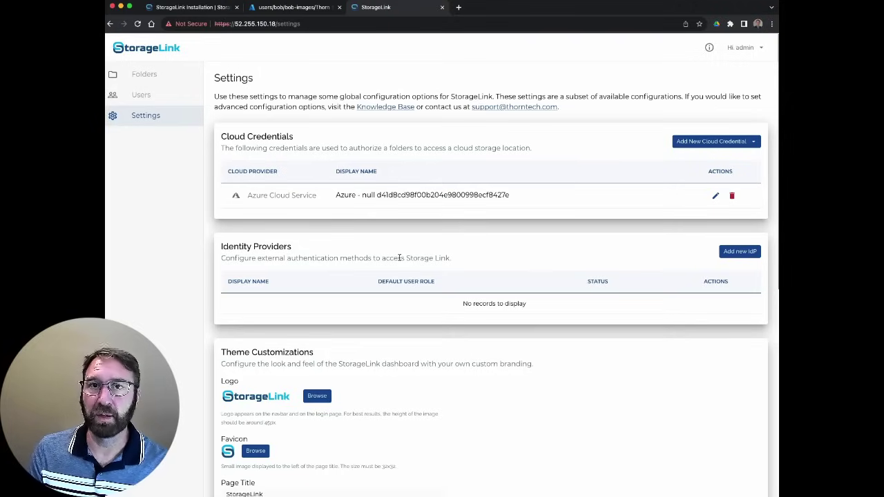
Replace the dashboard logo with the Thorn Tech logo.png image
scroll(426, 270, "down", 5)
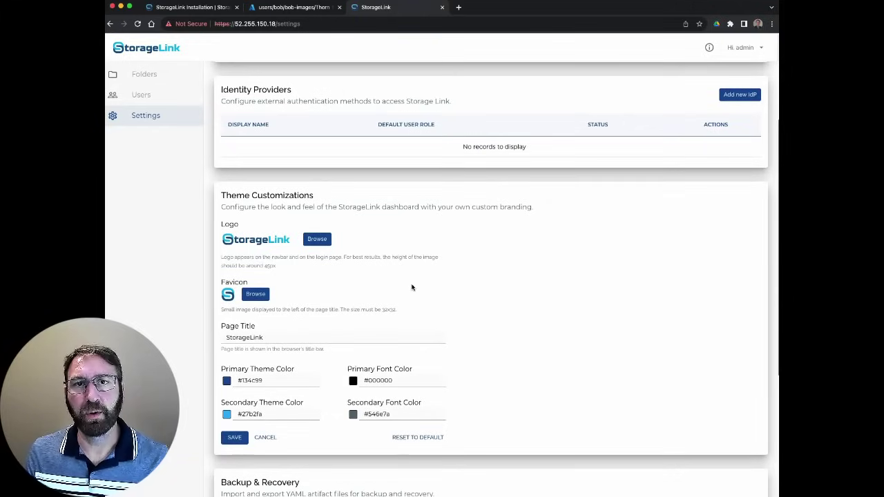
left_click(317, 239)
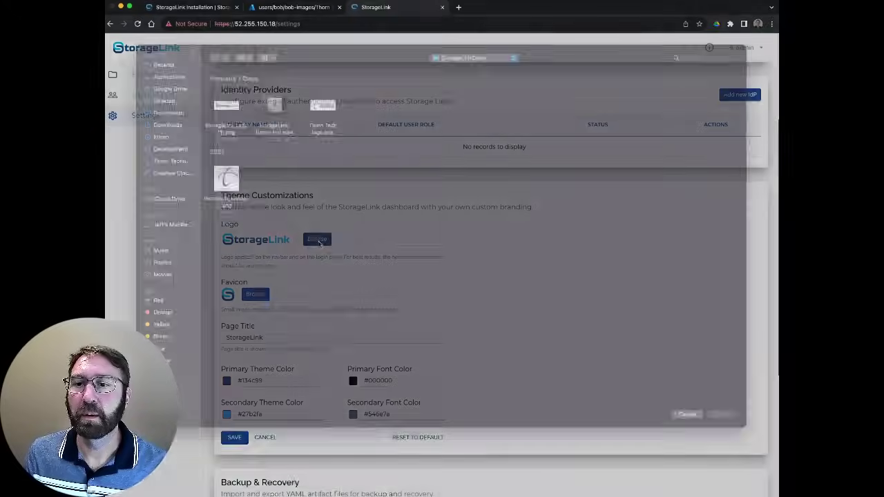
left_click(326, 119)
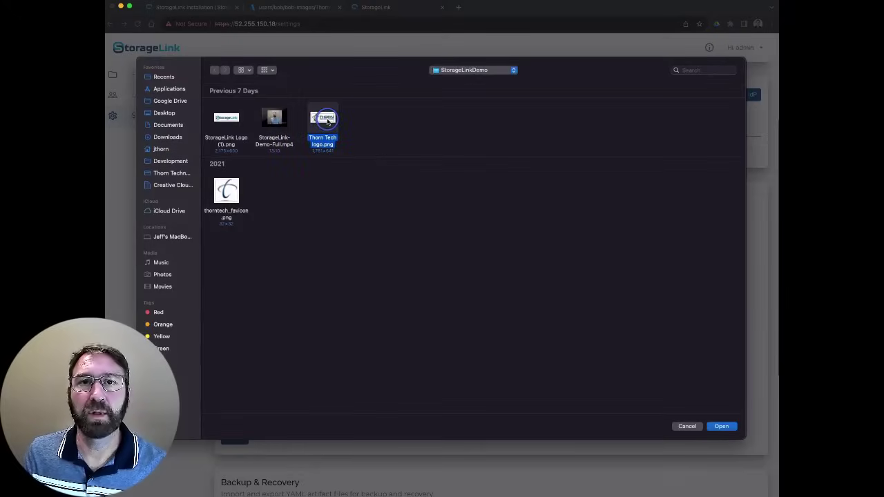
left_click(725, 427)
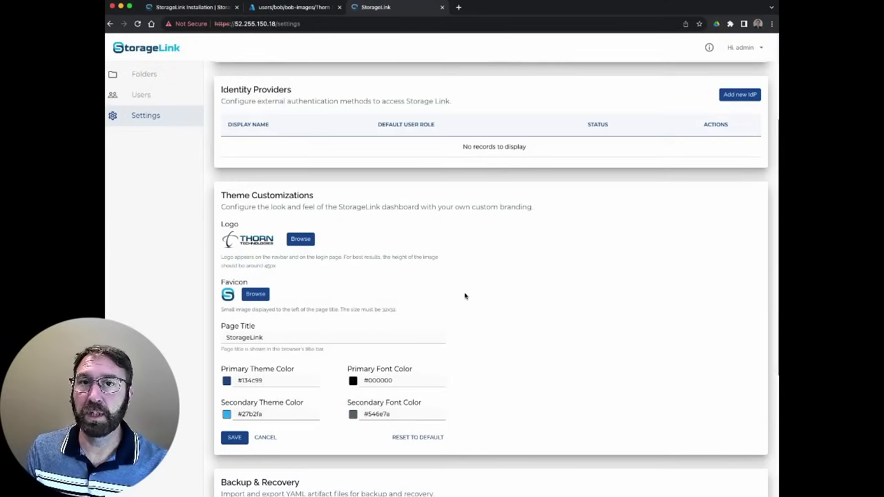
Replace the favicon with thorntech_favicon.png
left_click(255, 295)
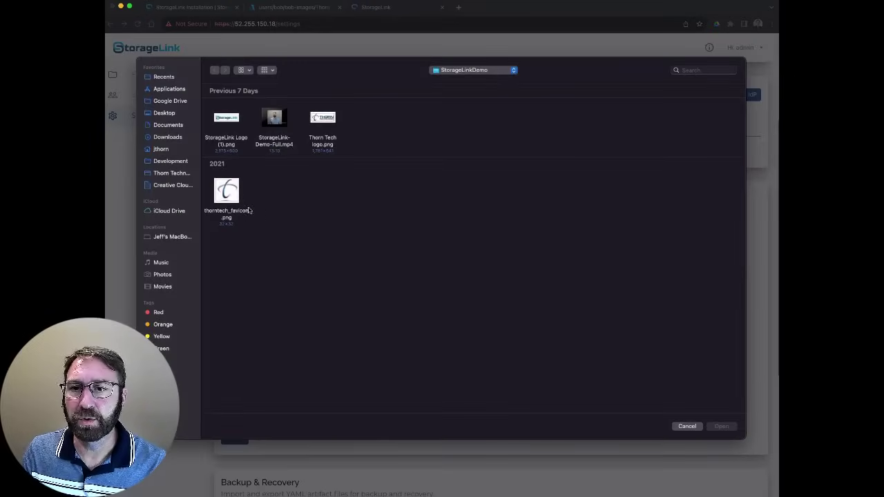
left_click(249, 211)
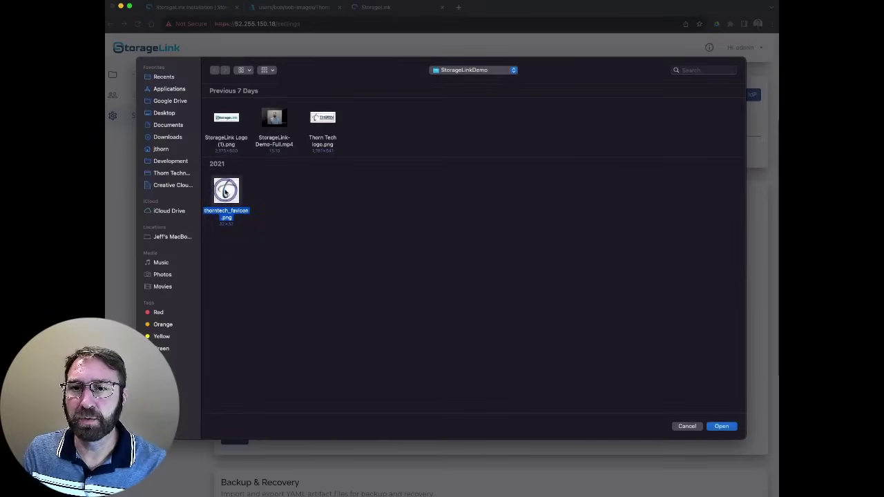
left_click(725, 427)
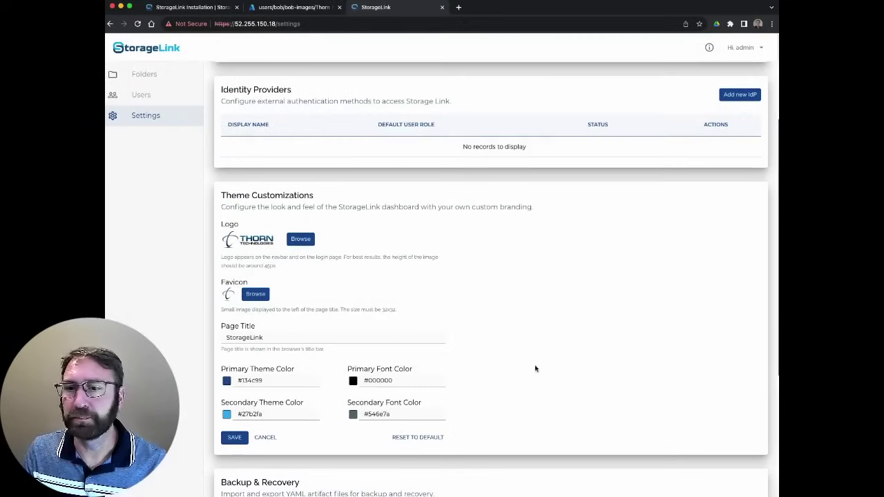
Change the page title from StorageLink to 'Thorn Tech File Portal'
double_click(253, 337)
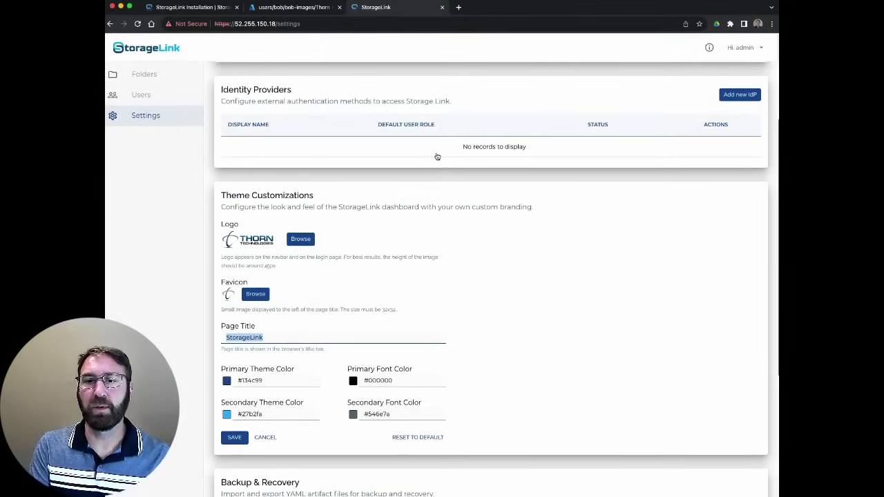
type("Thro")
key("BackSpace")
key("BackSpace")
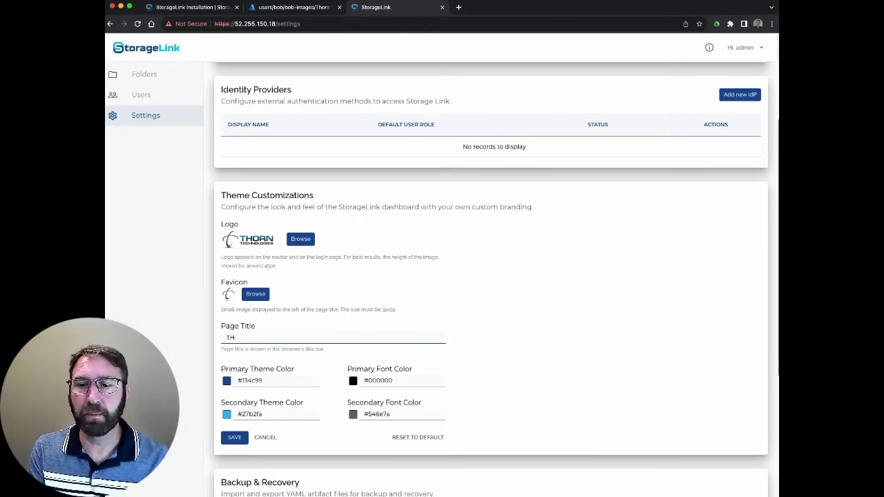
type("orn Tech File P")
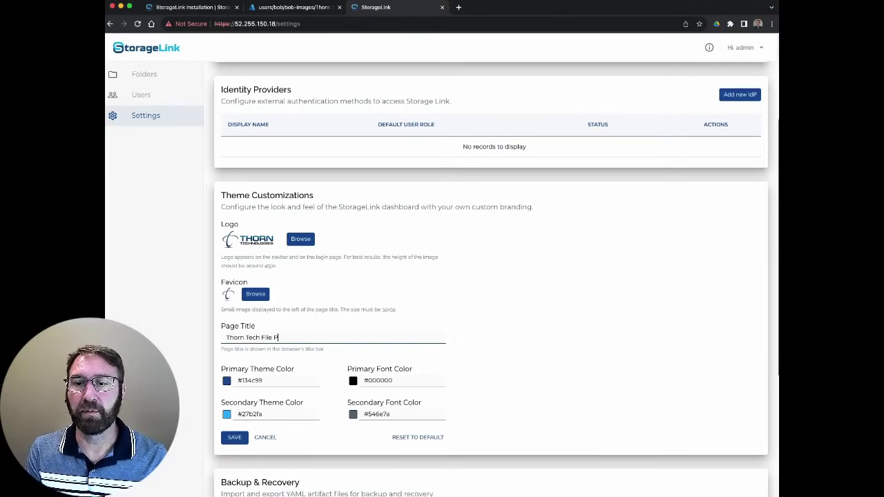
type("ortal")
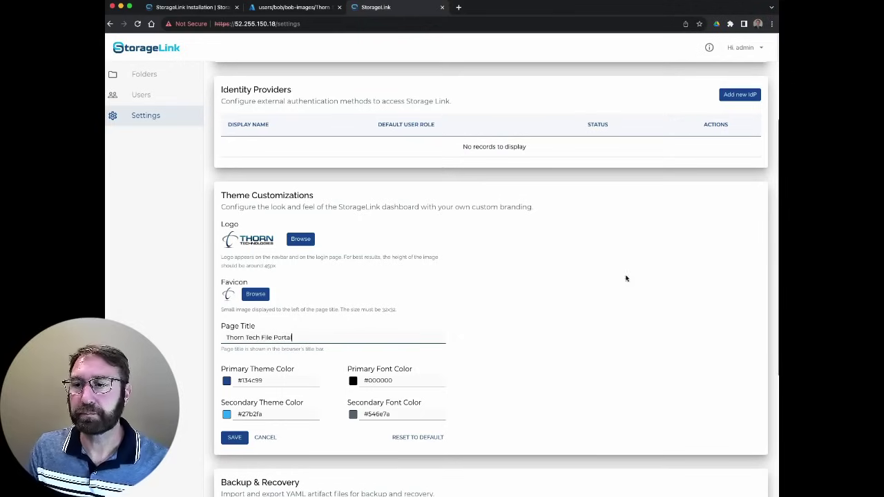
Set the primary theme colour to #398108 and the secondary theme colour to #24fd08
left_click(572, 284)
scroll(572, 284, "down", 3)
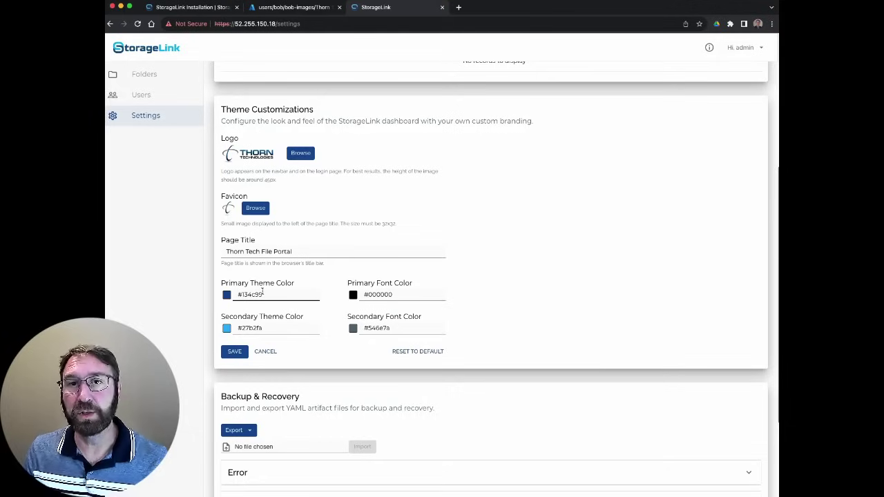
left_click(228, 295)
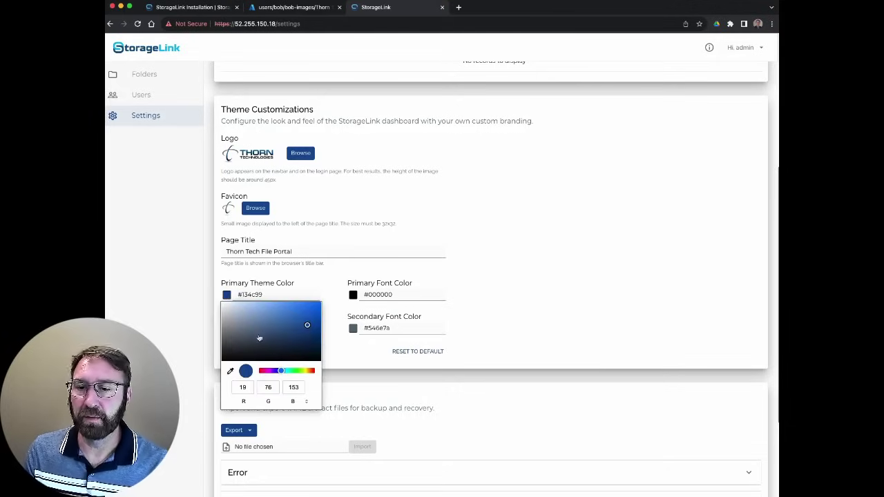
left_click(300, 372)
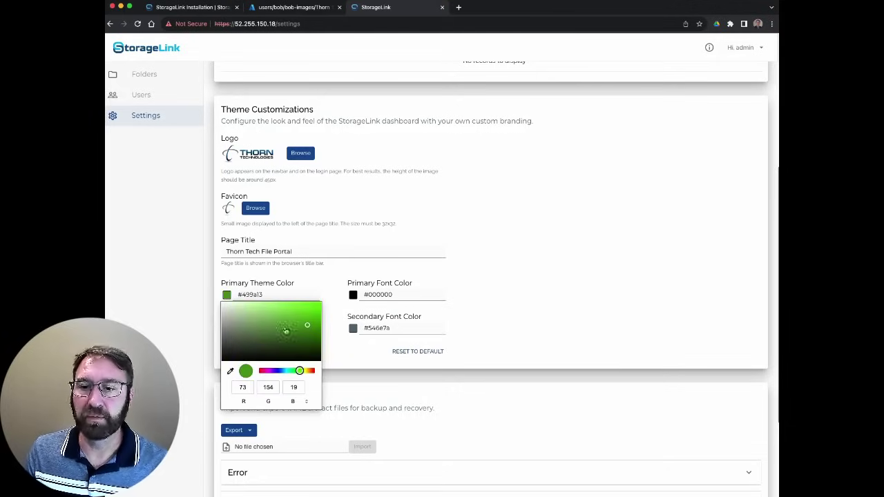
left_click_drag(309, 330, 290, 323)
left_click_drag(306, 331, 321, 330)
left_click(490, 320)
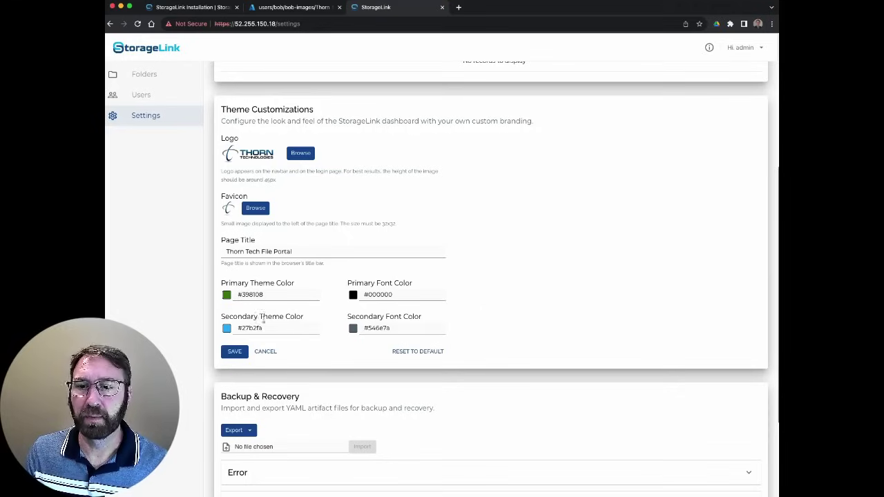
left_click(249, 329)
left_click(227, 328)
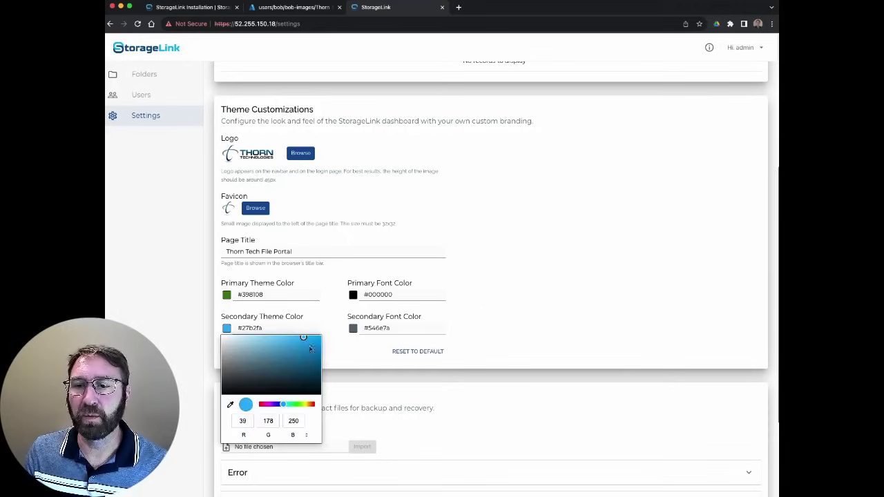
left_click_drag(294, 406, 297, 404)
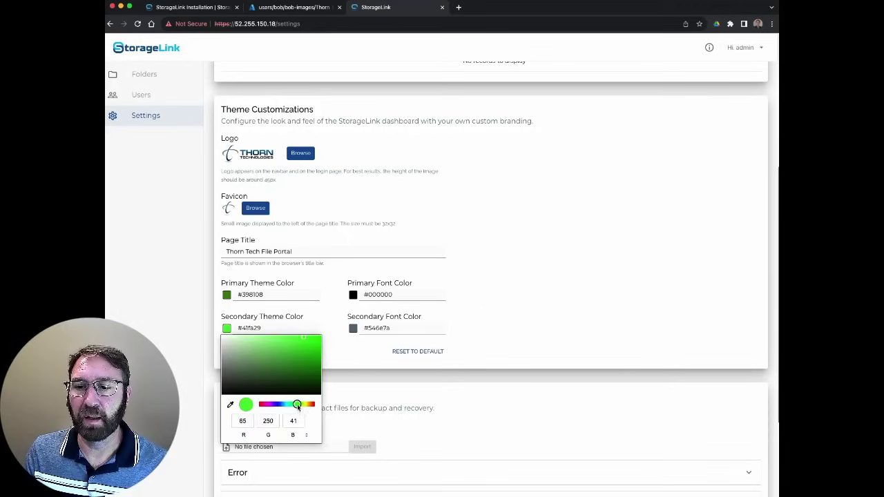
left_click(317, 338)
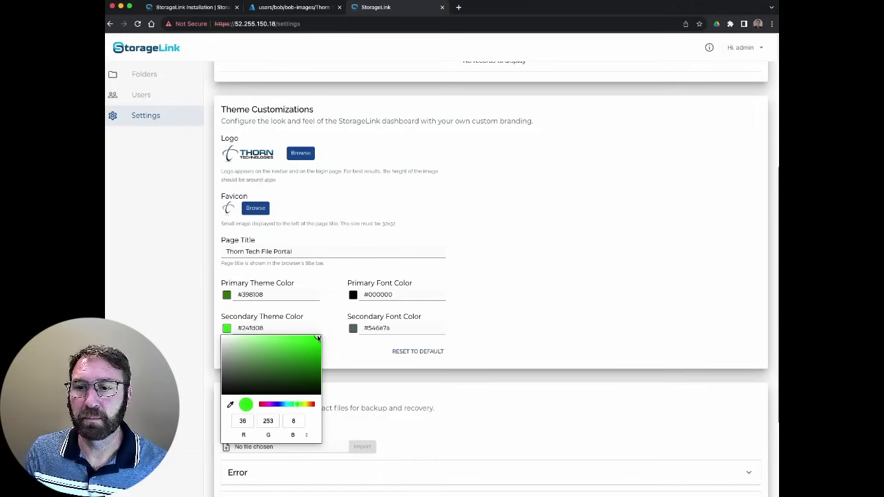
left_click(559, 267)
Set the primary font colour to #3b7402 and the secondary font colour to #eea11b, then save
left_click(382, 295)
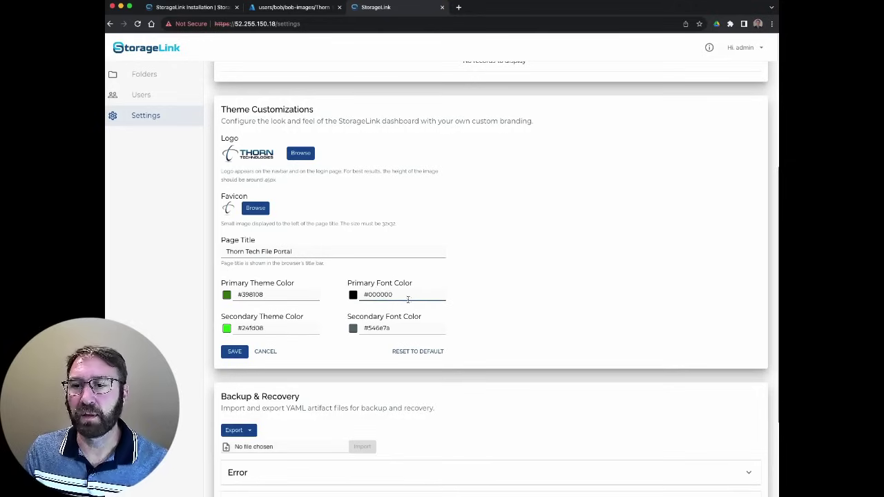
left_click(392, 298)
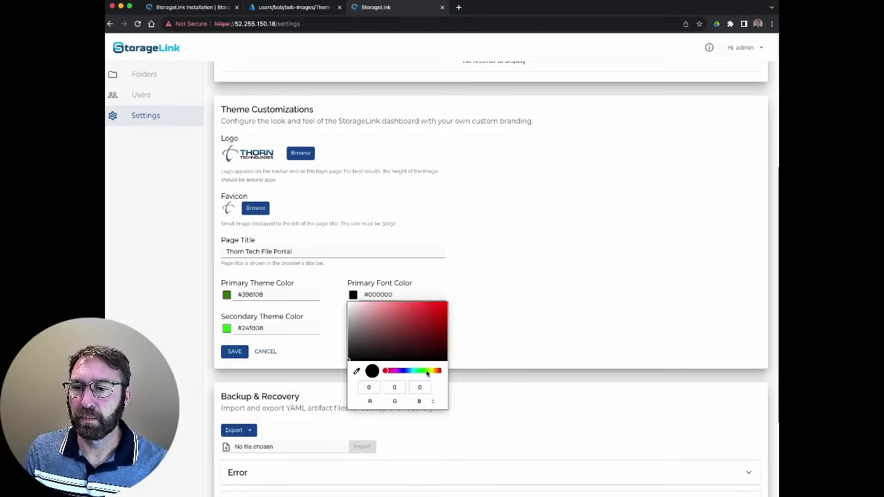
left_click(427, 371)
left_click(445, 331)
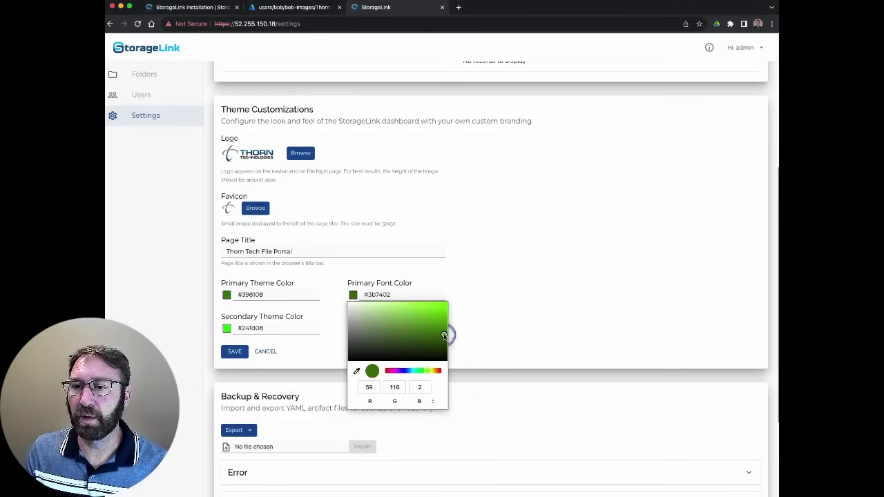
left_click(517, 320)
left_click(380, 326)
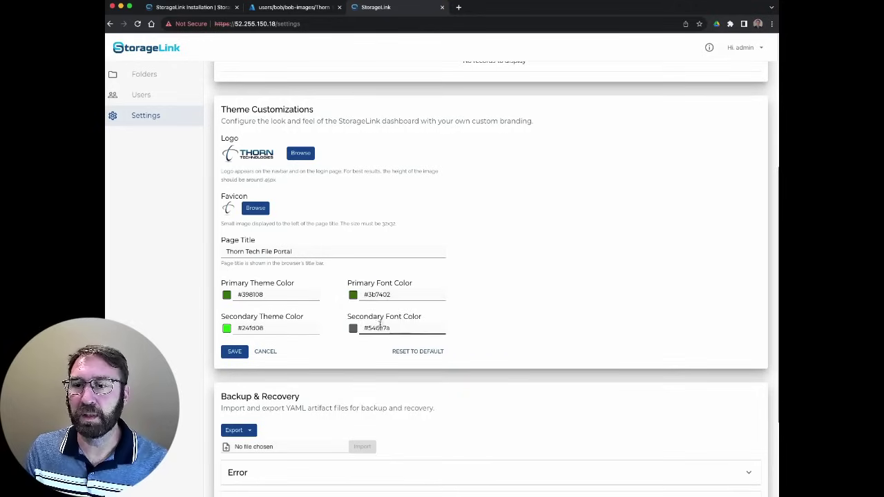
left_click(353, 328)
left_click(435, 403)
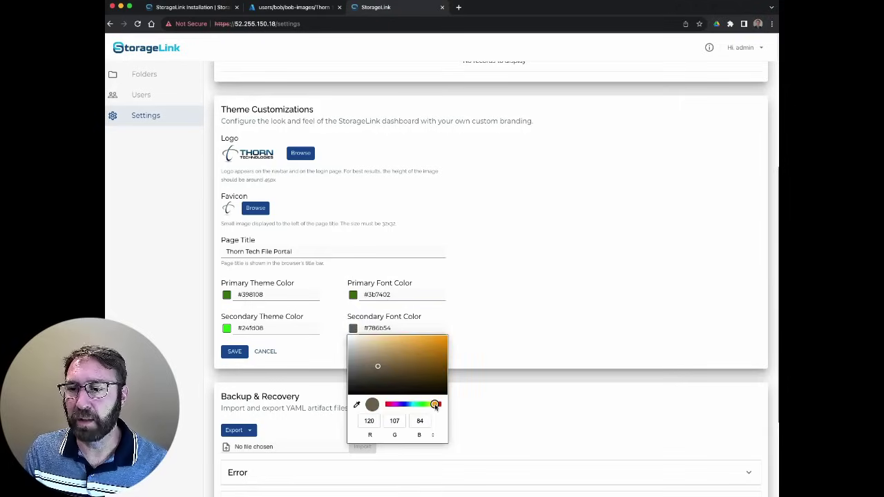
left_click(436, 341)
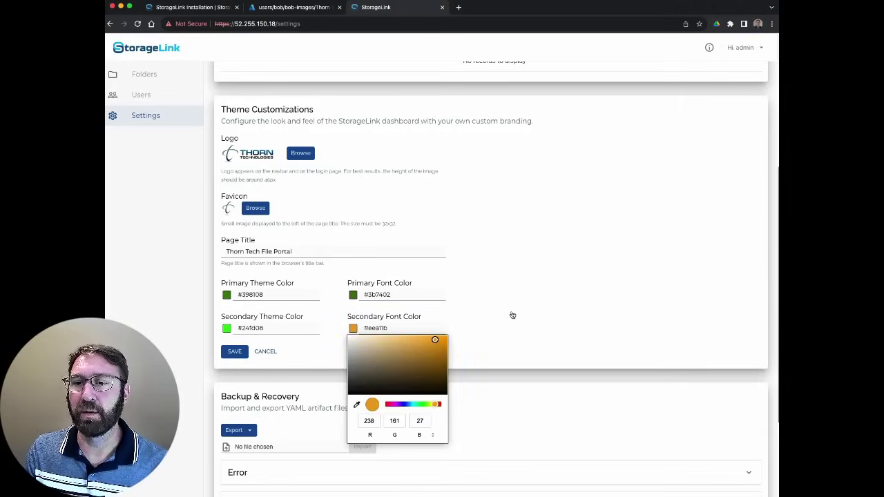
left_click(233, 353)
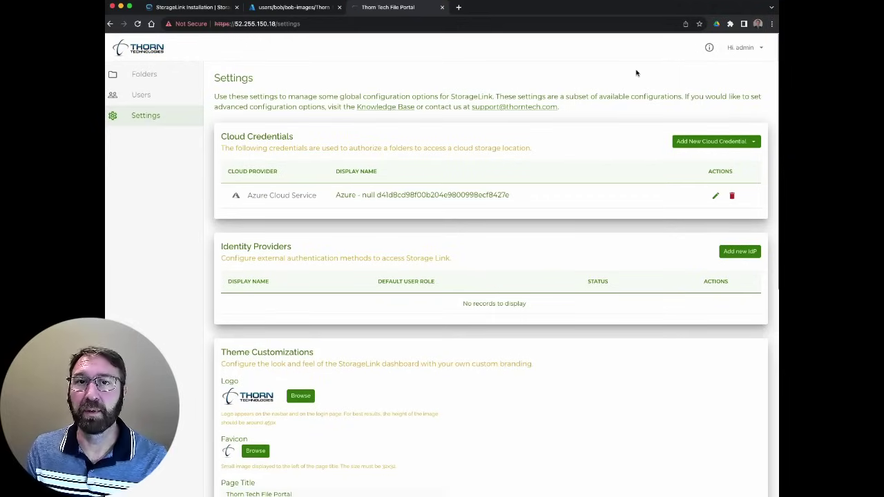
Log out of the admin account and sign in with the regular user's username and password
left_click(741, 48)
left_click(718, 80)
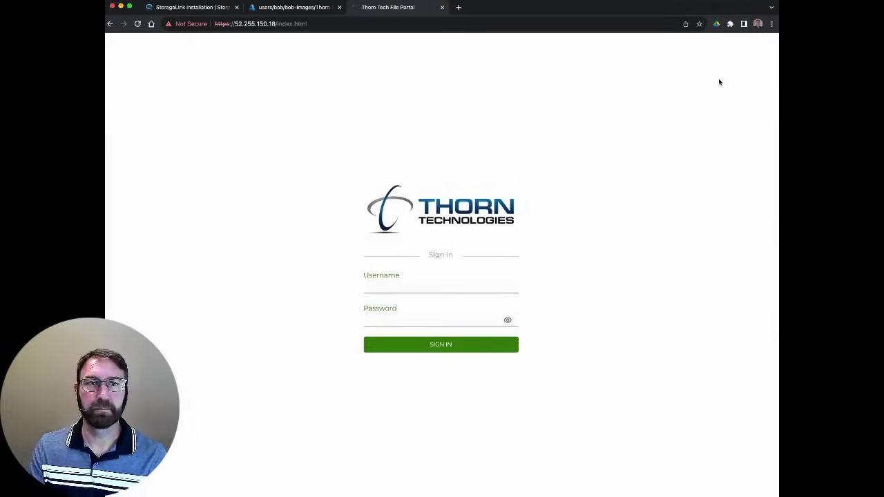
key("Tab")
type("bob")
key("Tab")
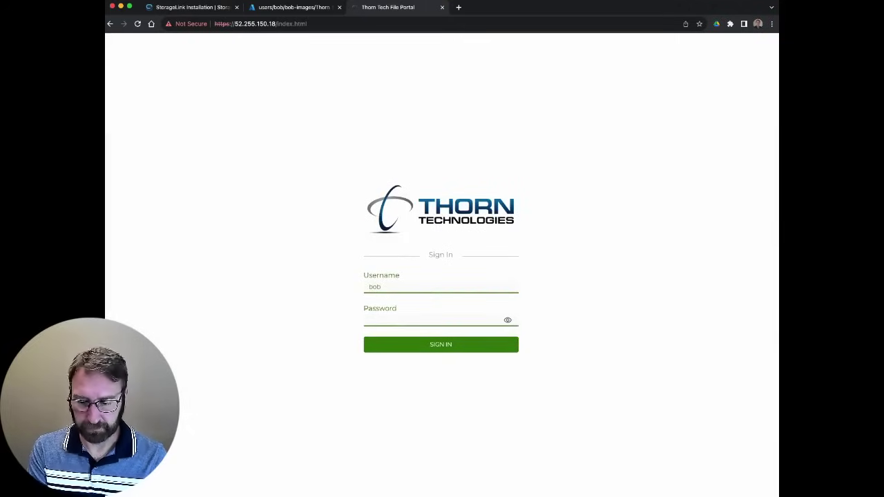
type("******")
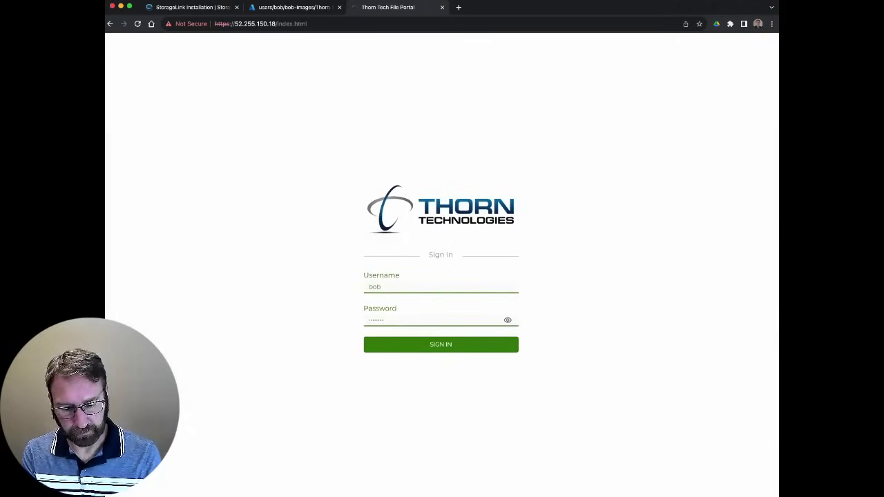
left_click(436, 344)
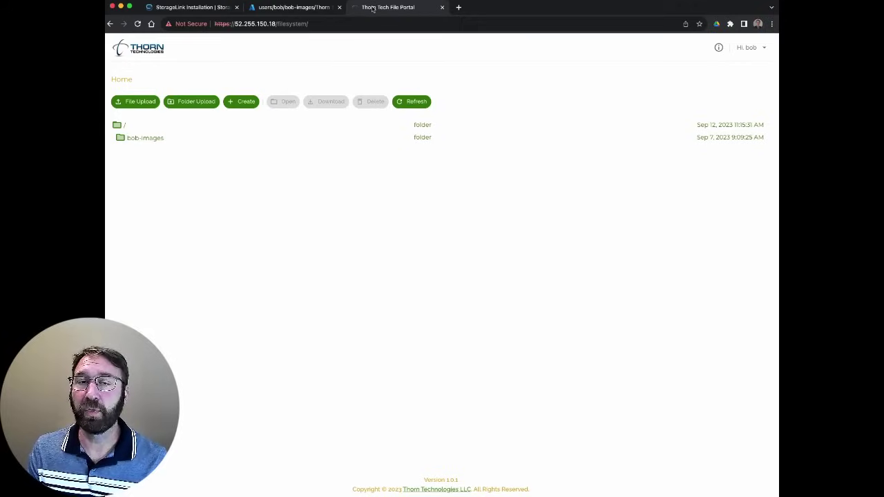
left_click(749, 47)
left_click(727, 82)
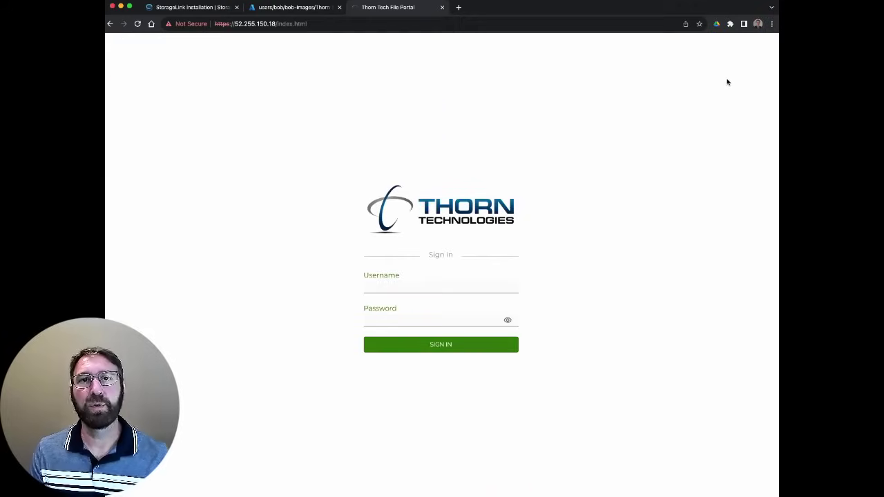